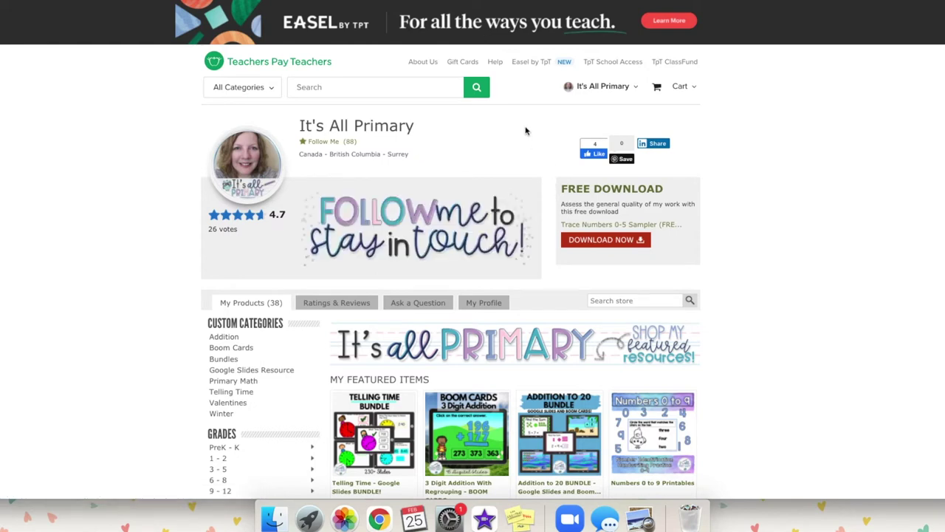
# - Go to the Easel by TpT introduction page, skim its benefits, and get started to reach the store's TpT listings
pyautogui.click(537, 63)
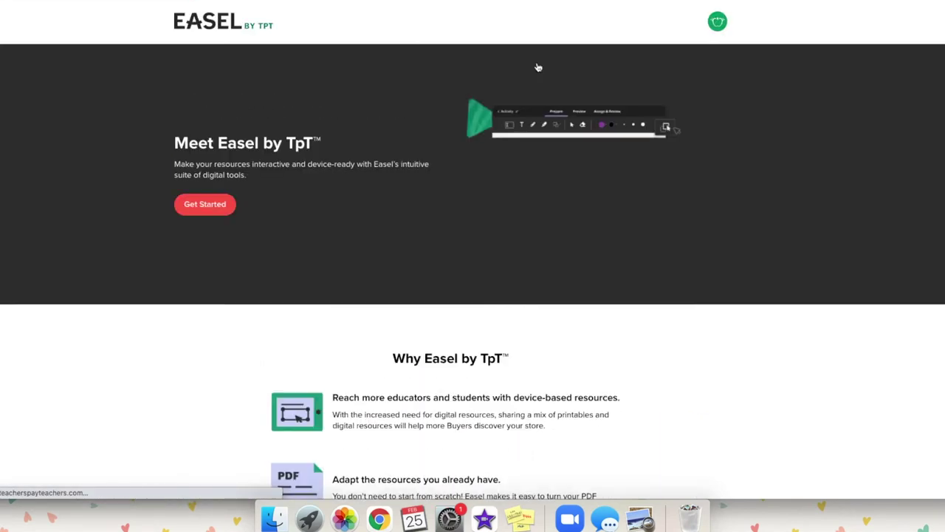
pyautogui.scroll(-4, 432, 268)
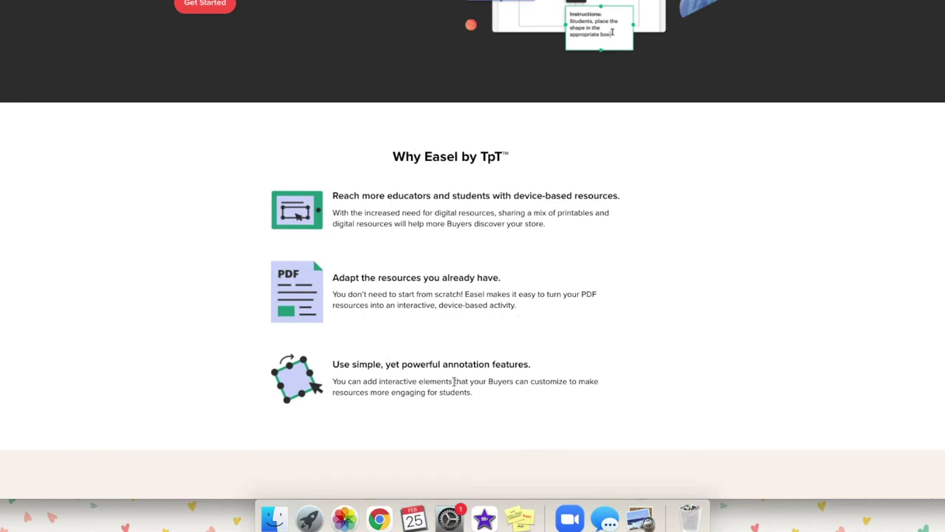
pyautogui.scroll(3, 454, 381)
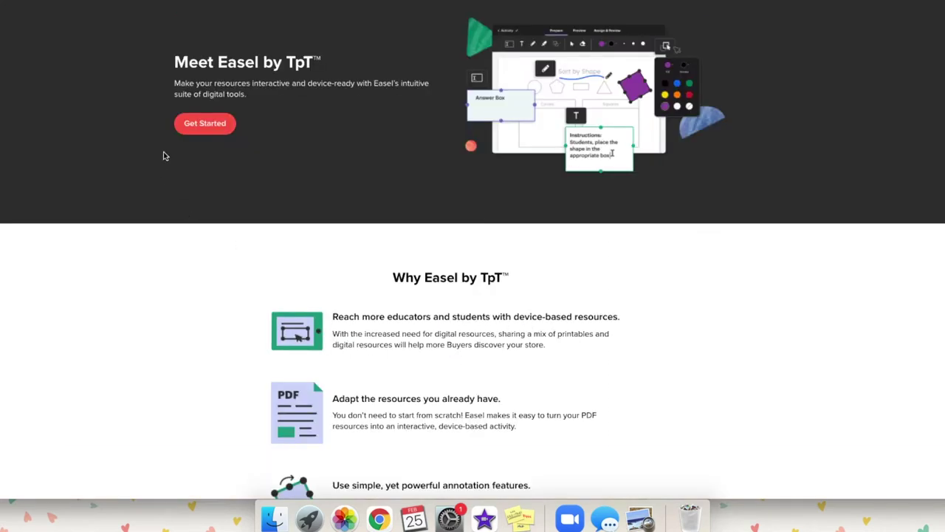
pyautogui.click(205, 124)
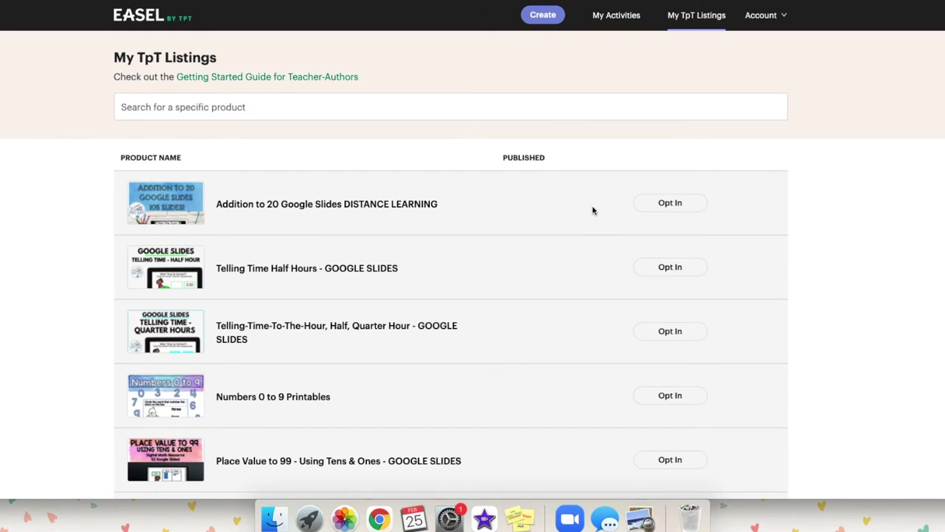
# - Examine the My TpT Listings product list for resources that need opt-in, can be made into activities, or are unpublished drafts
pyautogui.scroll(-3, 519, 267)
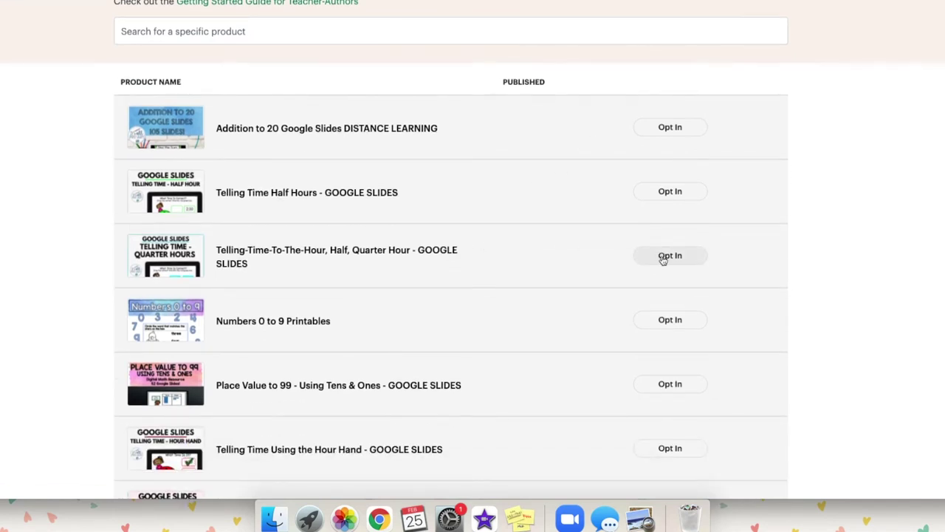
pyautogui.scroll(-8, 609, 259)
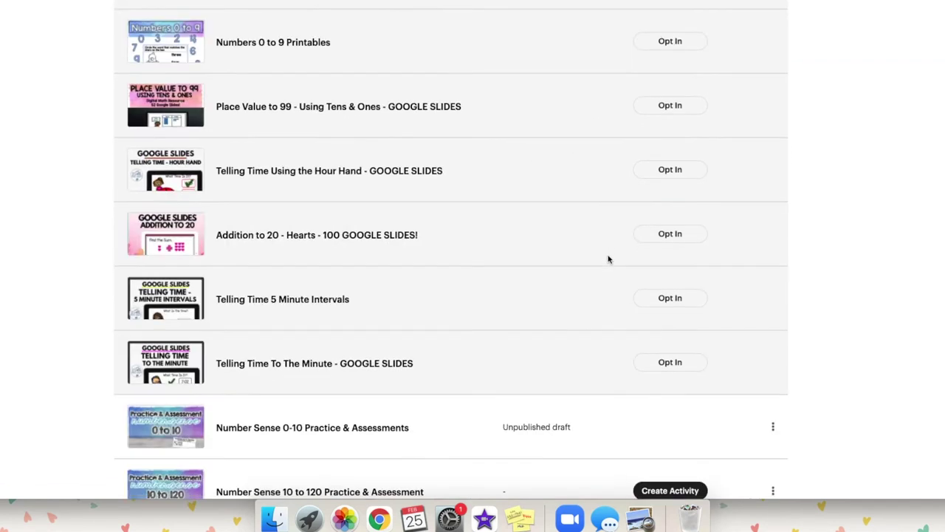
pyautogui.scroll(-4, 609, 259)
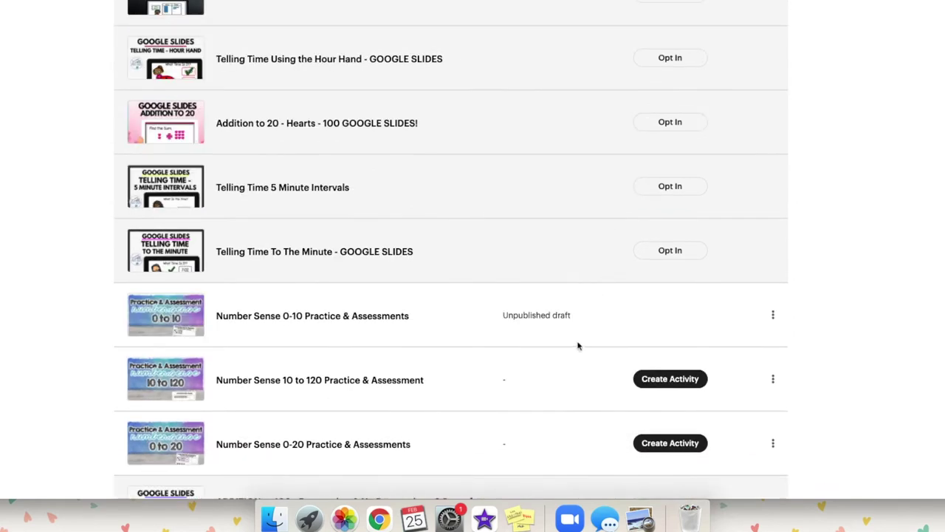
pyautogui.scroll(-4, 503, 317)
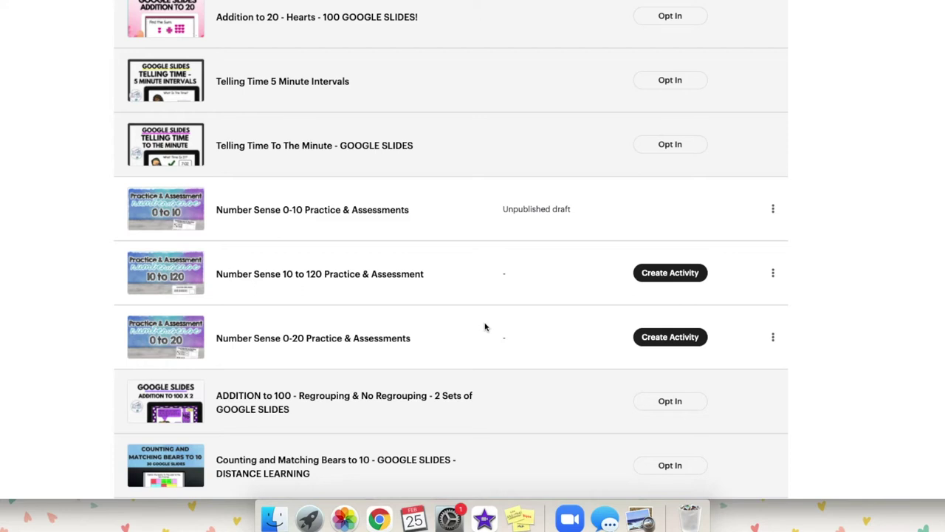
pyautogui.scroll(-8, 510, 352)
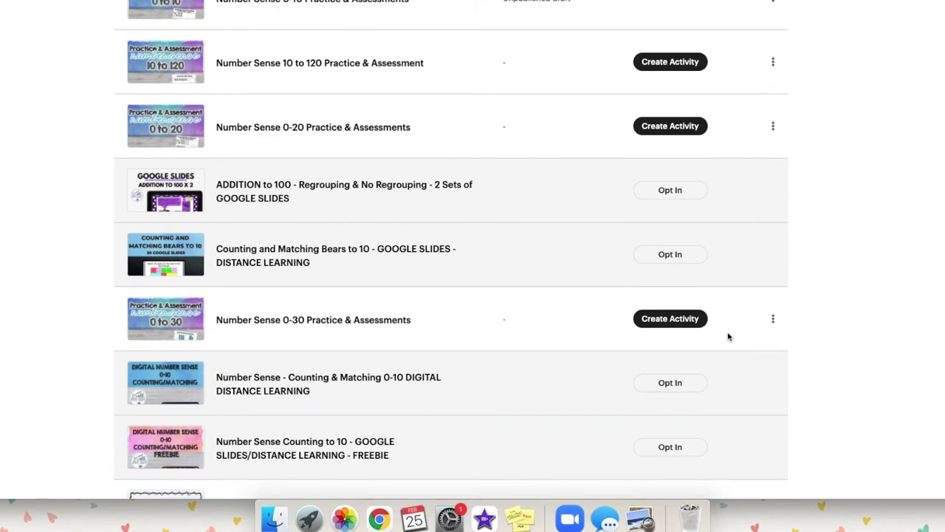
pyautogui.scroll(-8, 818, 352)
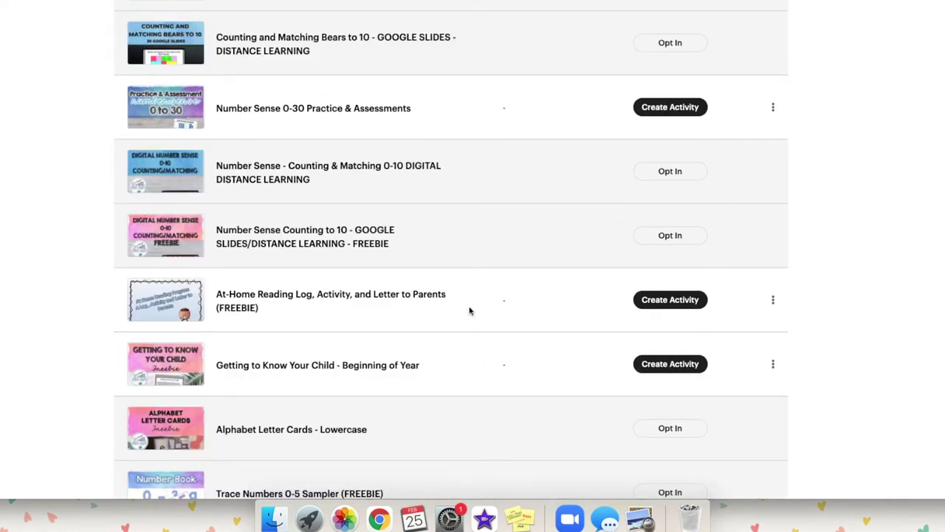
pyautogui.scroll(-5, 524, 359)
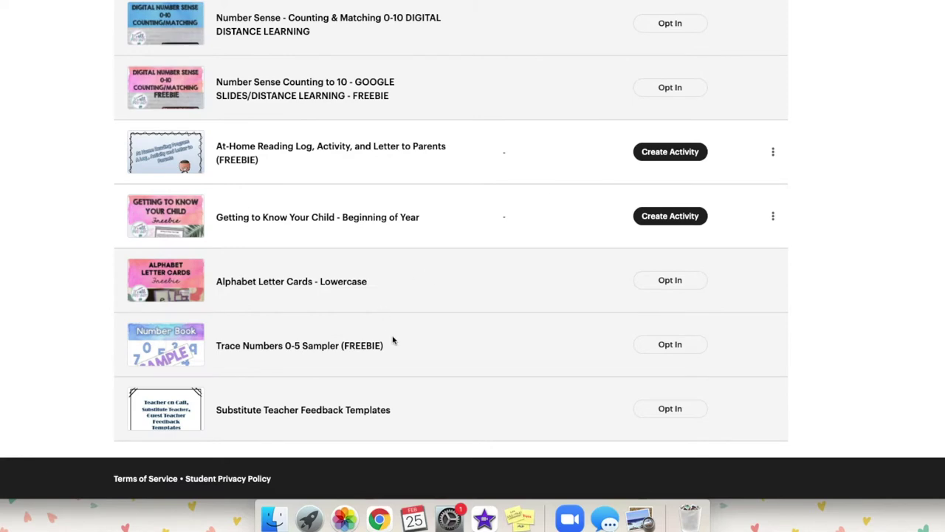
pyautogui.scroll(15, 535, 373)
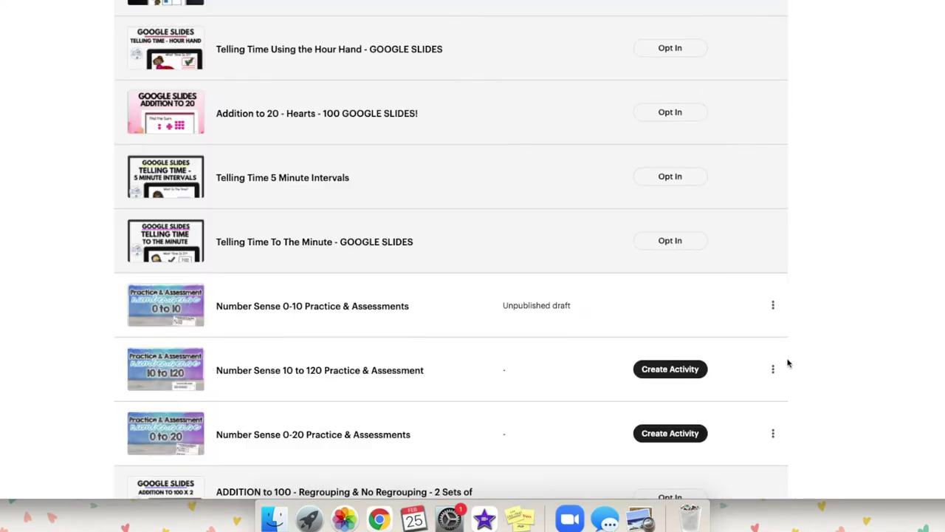
pyautogui.scroll(-13, 836, 359)
pyautogui.scroll(12, 837, 359)
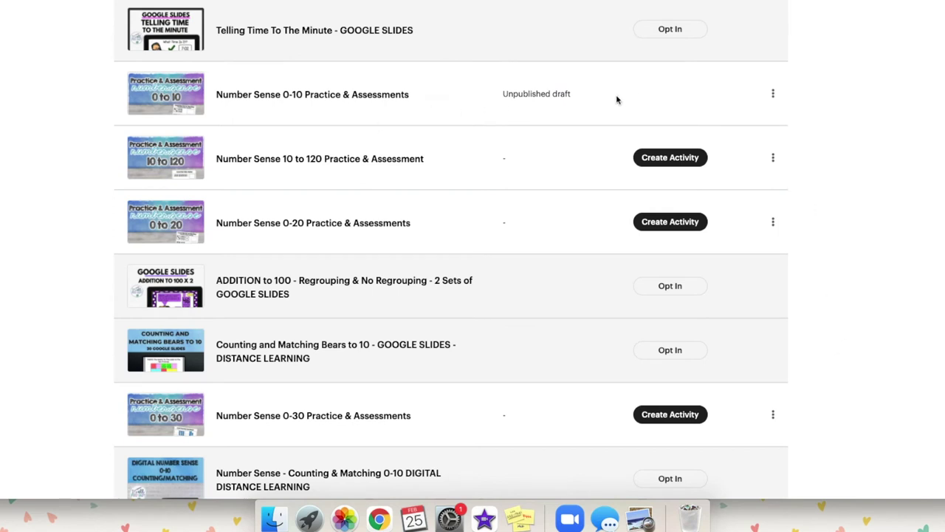
# - Open the unpublished Number Sense 0-10 Practice & Assessments draft for editing and display its second page
pyautogui.click(773, 95)
pyautogui.click(352, 97)
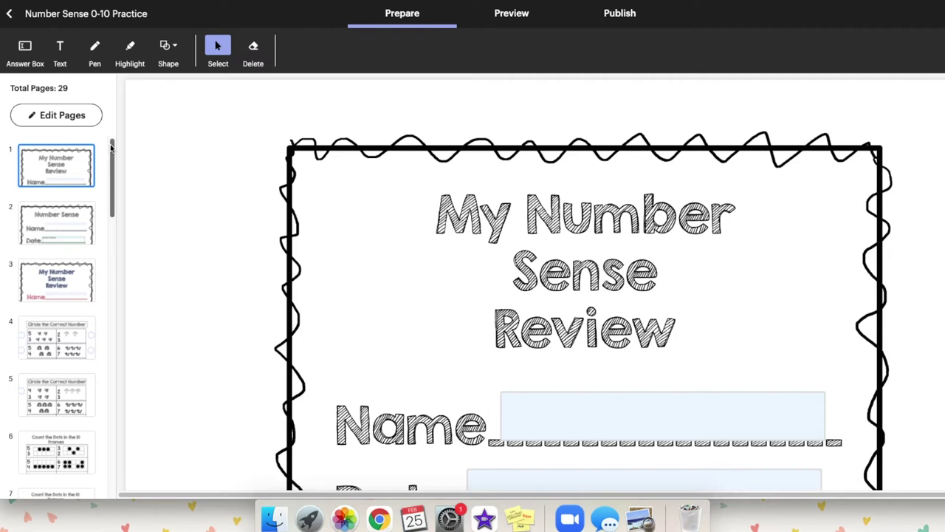
pyautogui.scroll(-1, 112, 149)
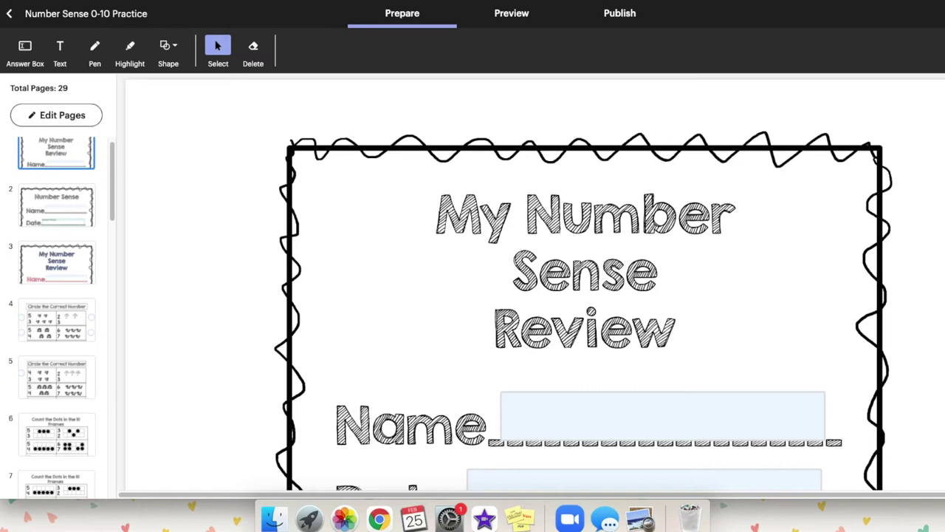
pyautogui.scroll(-5, 583, 295)
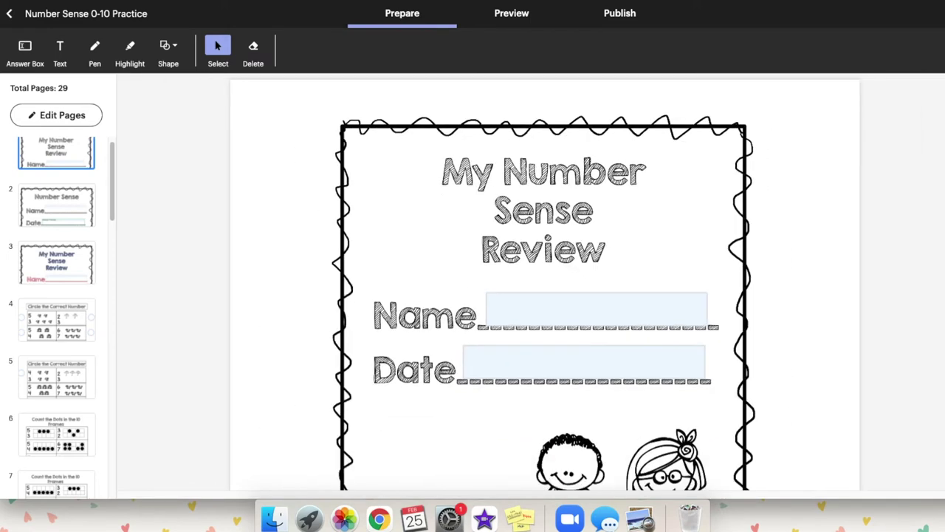
pyautogui.scroll(-3, 545, 284)
pyautogui.scroll(5, 530, 301)
pyautogui.click(83, 214)
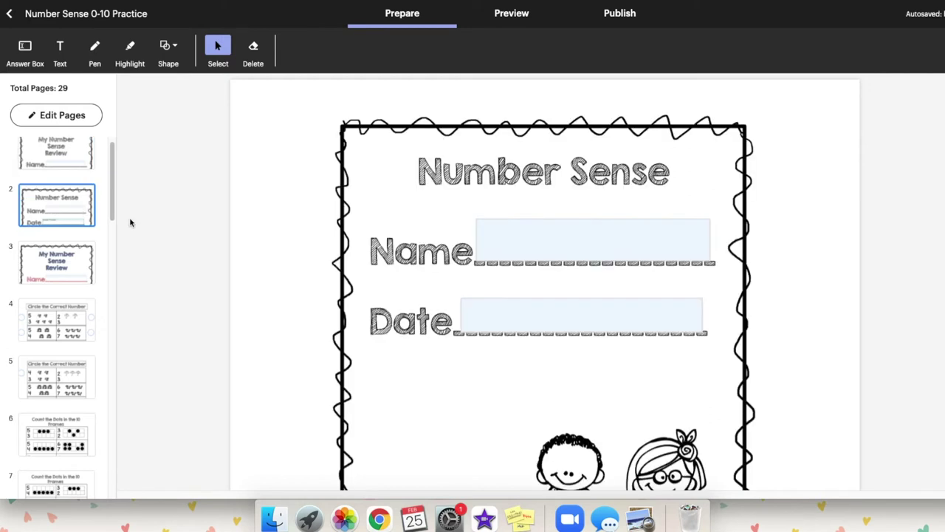
# - Delete the answer boxes on the Name and Date lines of page 3
pyautogui.click(80, 270)
pyautogui.click(617, 299)
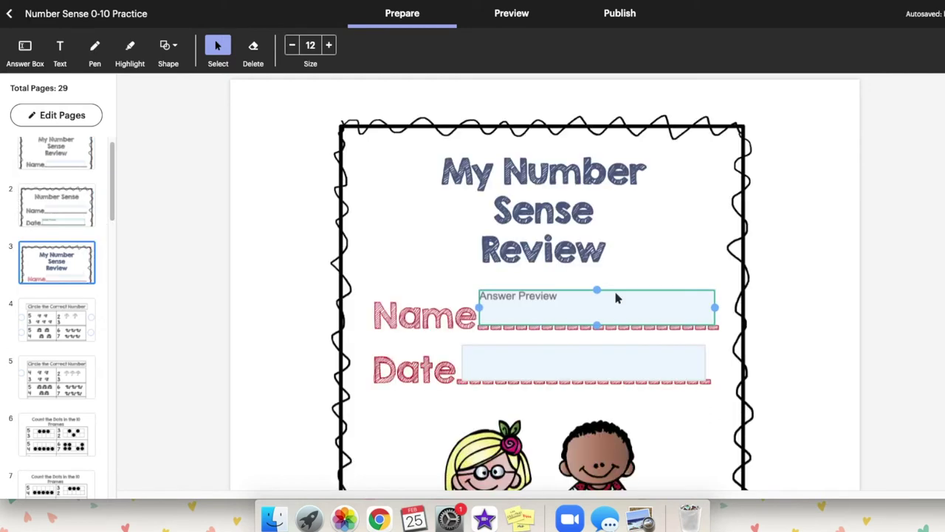
pyautogui.press('Escape')
pyautogui.click(620, 352)
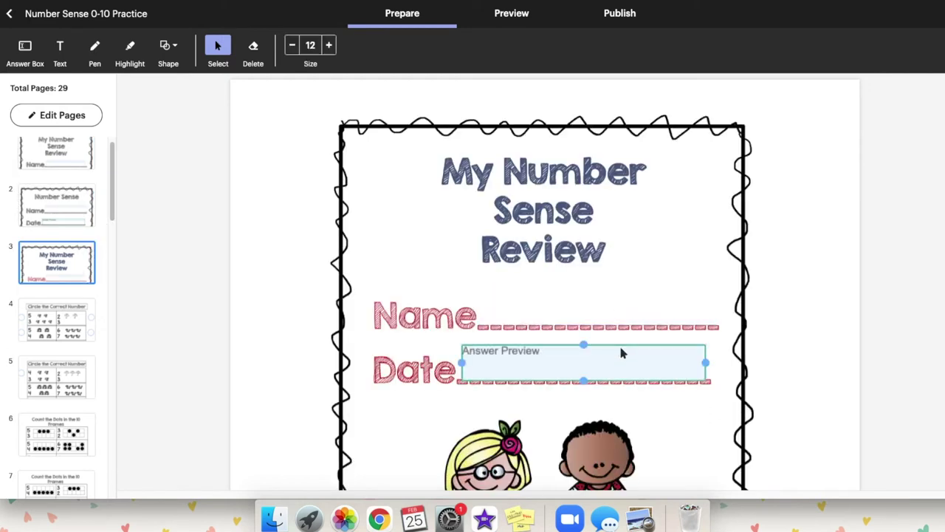
pyautogui.press('Escape')
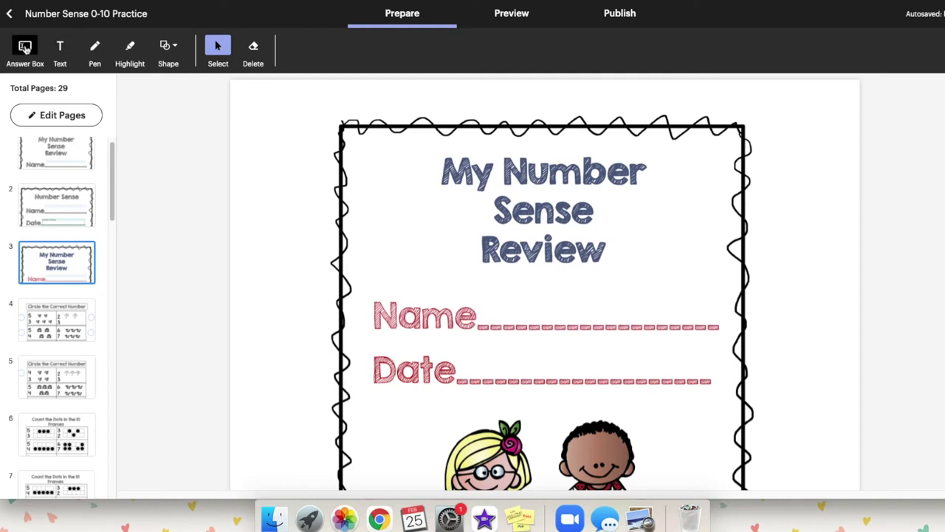
# - Draw new answer boxes over the Name and Date lines on page 3
pyautogui.click(25, 47)
pyautogui.moveTo(480, 286); pyautogui.dragTo(708, 327)
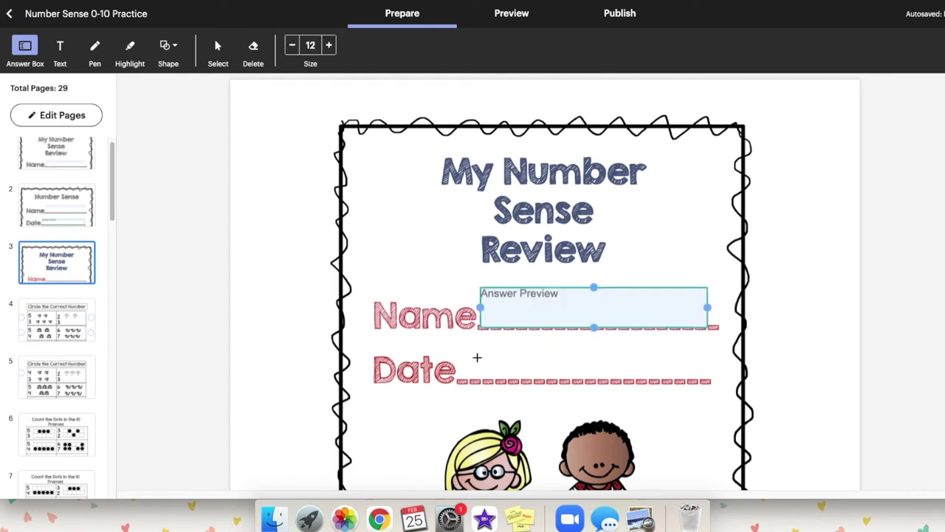
pyautogui.moveTo(463, 349); pyautogui.dragTo(708, 383)
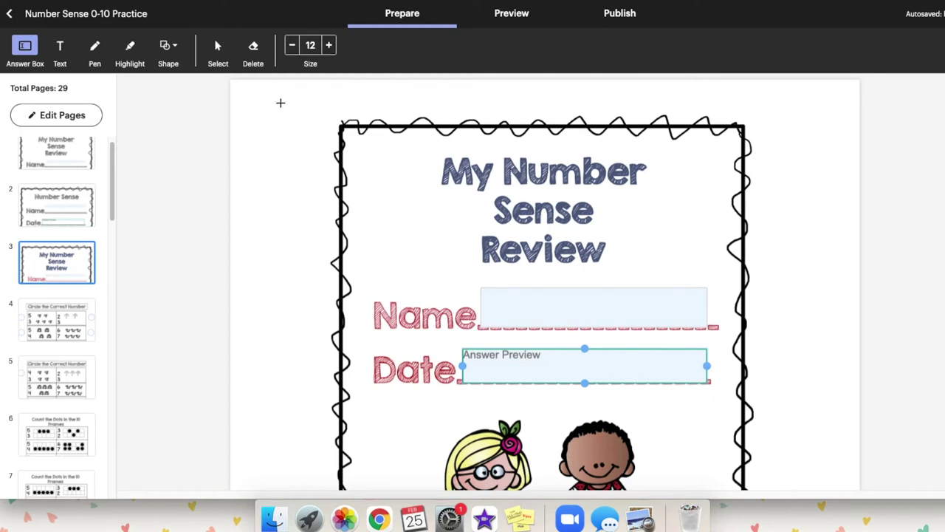
# - Add the text "Drag the circles to the correct answer." to page 4 and place it directly above the Circle the Correct Number title
pyautogui.scroll(-3, 67, 184)
pyautogui.click(64, 182)
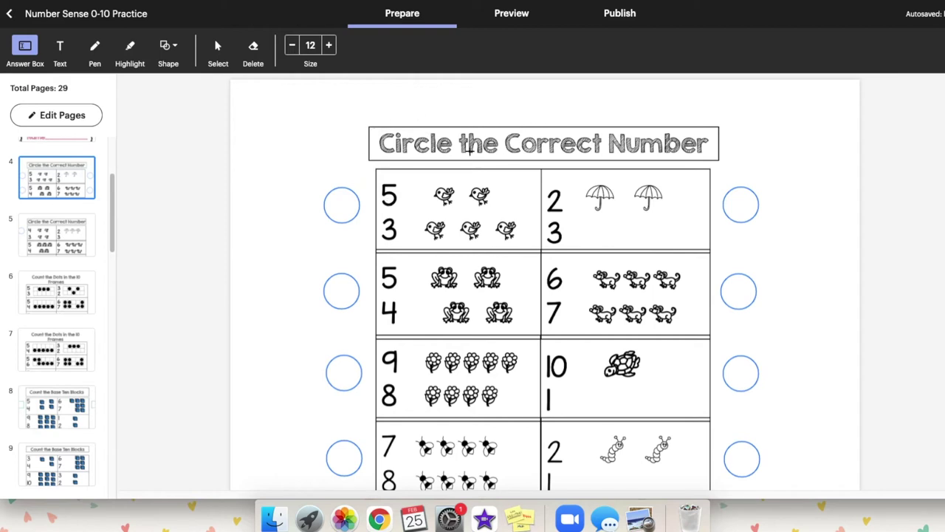
pyautogui.click(60, 47)
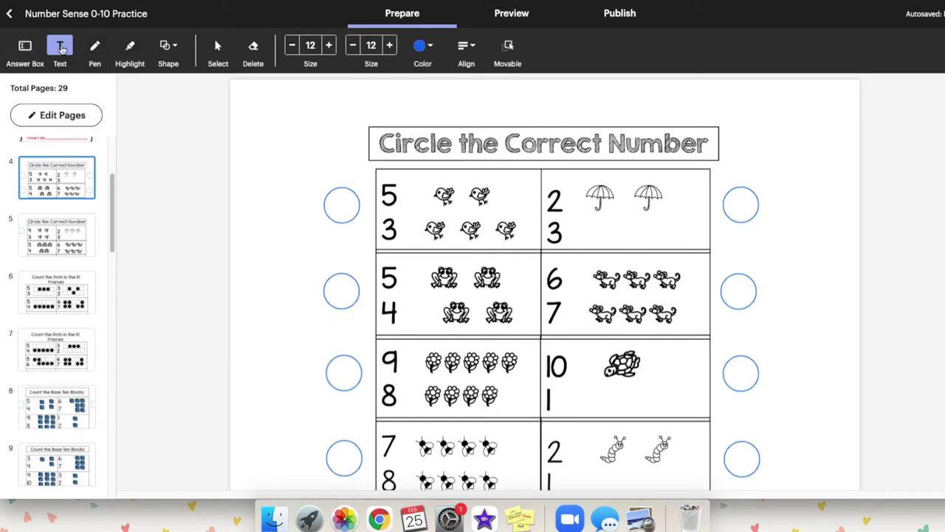
pyautogui.click(404, 100)
pyautogui.write('Drag the d')
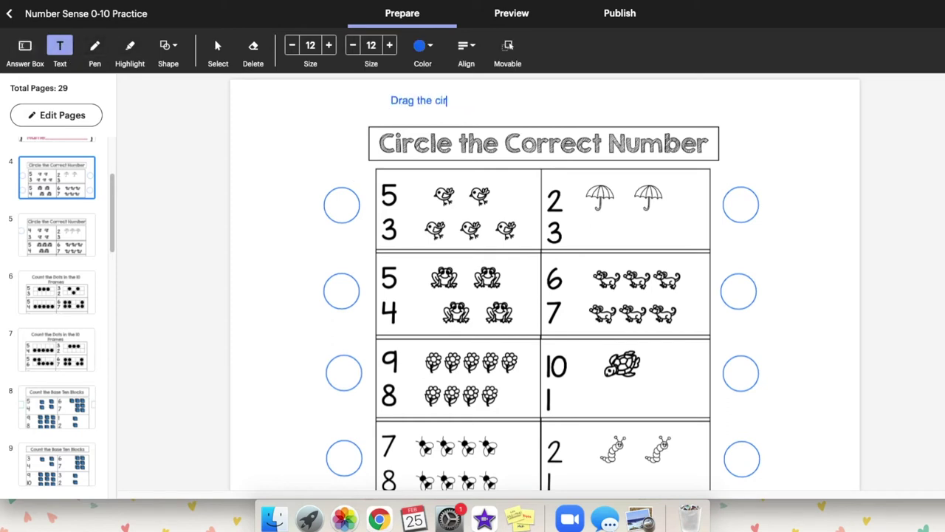
pyautogui.write('s to the correct answer')
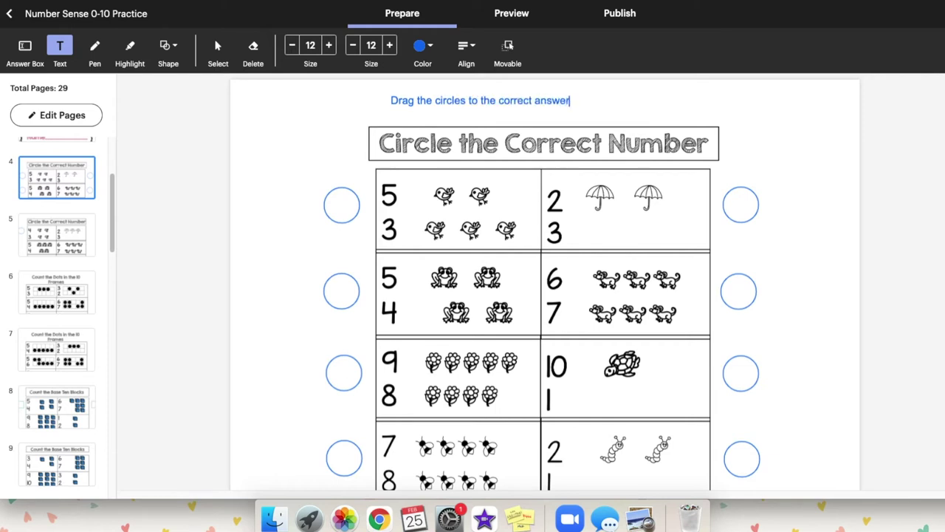
pyautogui.write('.')
pyautogui.moveTo(514, 102); pyautogui.dragTo(576, 118)
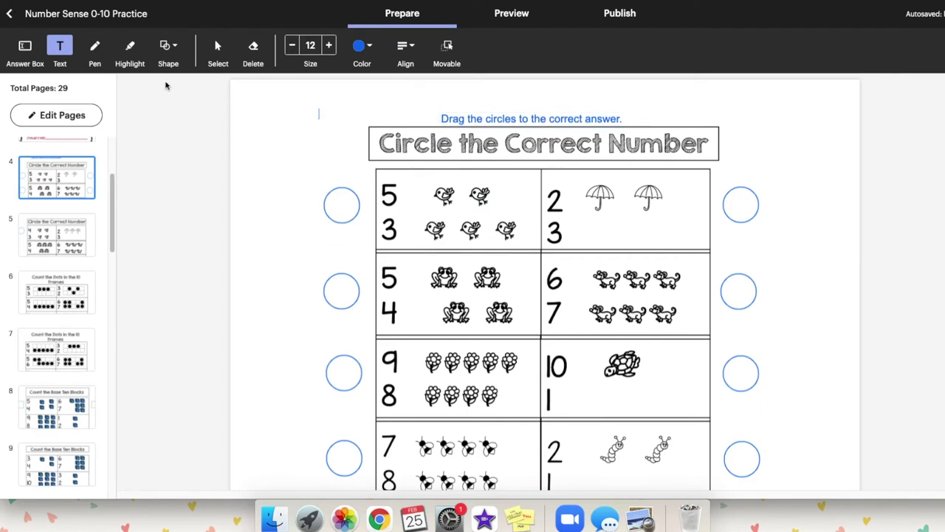
# - Draw an unfilled black circle in page 4's margin next to the blue circle beside the birds, and make it movable
pyautogui.click(169, 46)
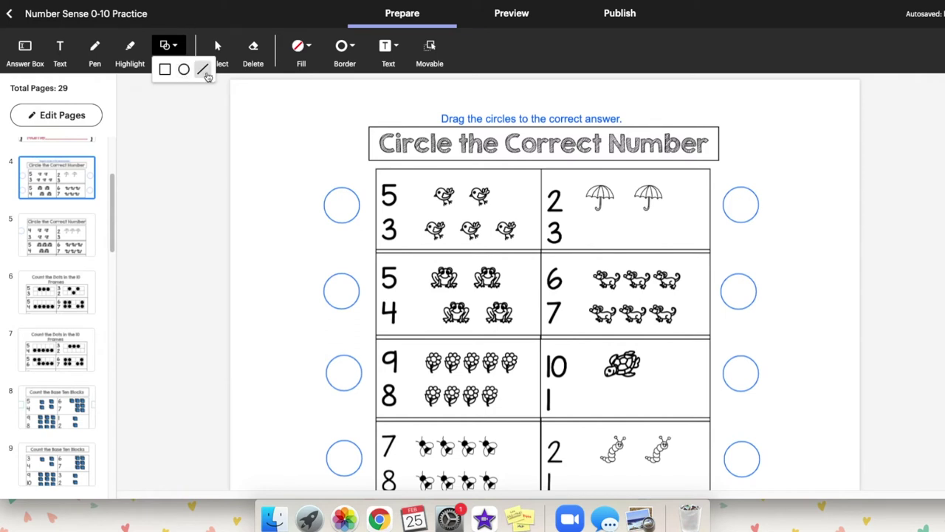
pyautogui.click(184, 69)
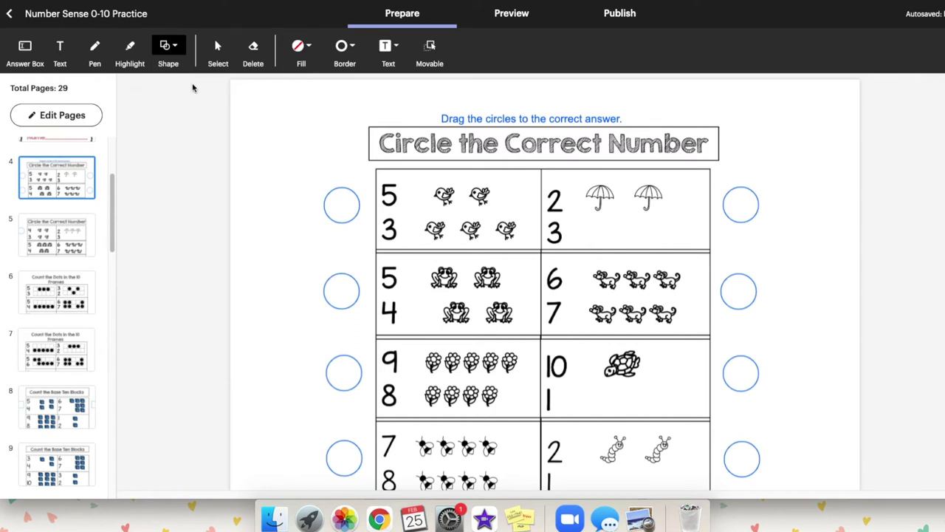
pyautogui.moveTo(267, 184); pyautogui.dragTo(310, 227)
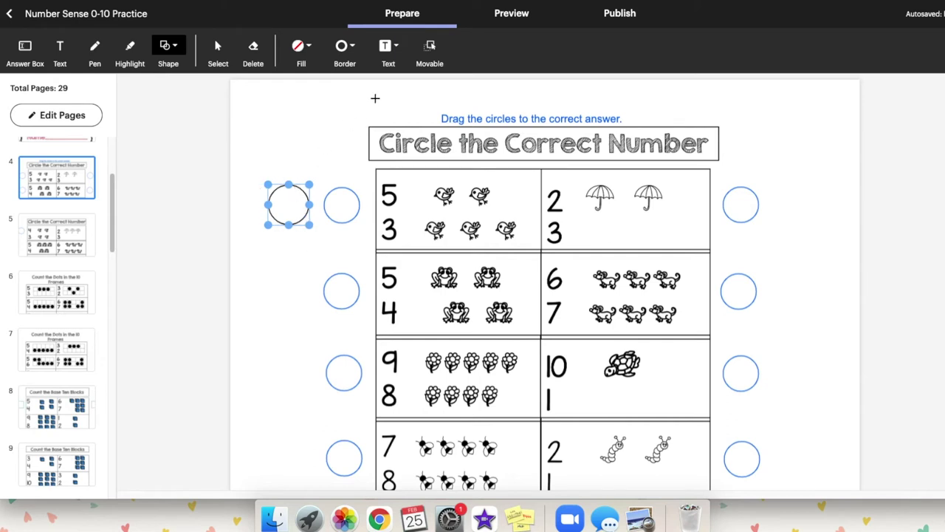
pyautogui.click(433, 55)
pyautogui.click(433, 50)
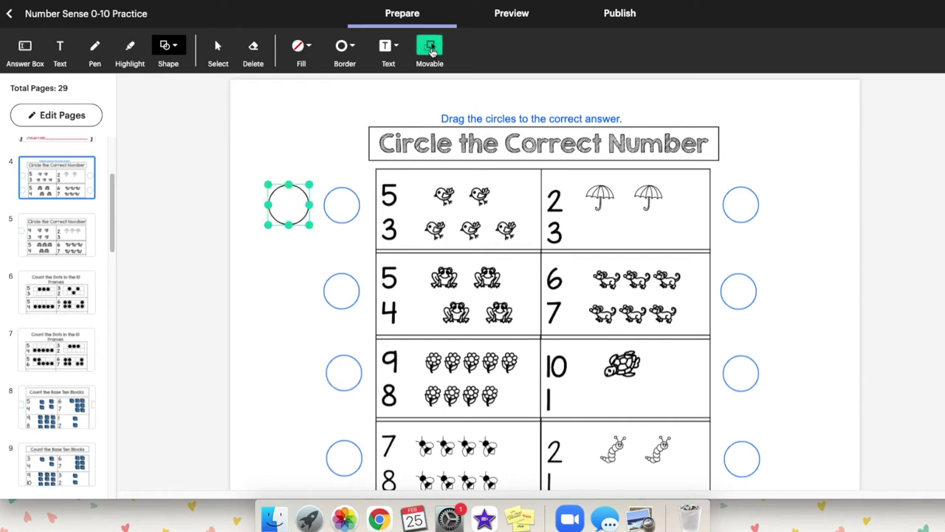
pyautogui.click(308, 177)
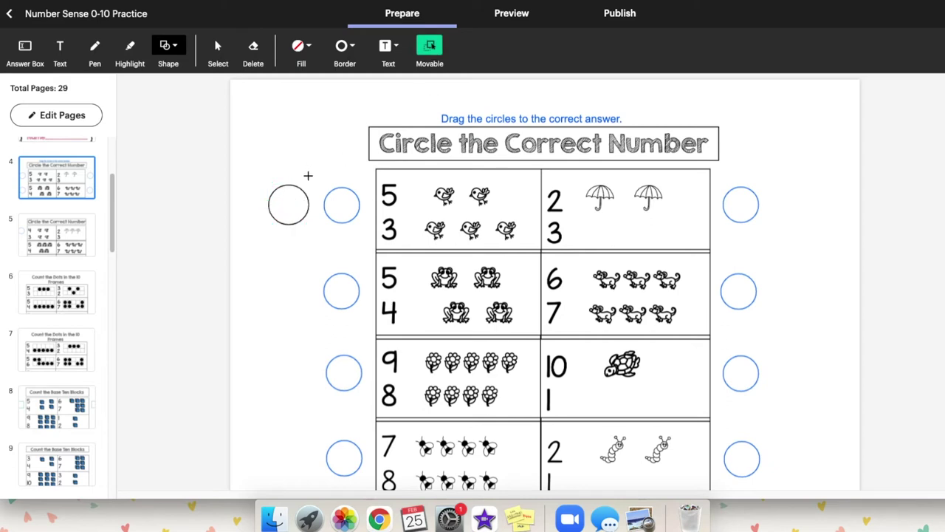
# - Shift the black circle slightly toward the blue one on page 4, and delete the black circle
pyautogui.click(287, 200)
pyautogui.moveTo(287, 200)
pyautogui.mouseDown()
pyautogui.moveTo(412, 201)
pyautogui.moveTo(292, 201)
pyautogui.mouseUp()
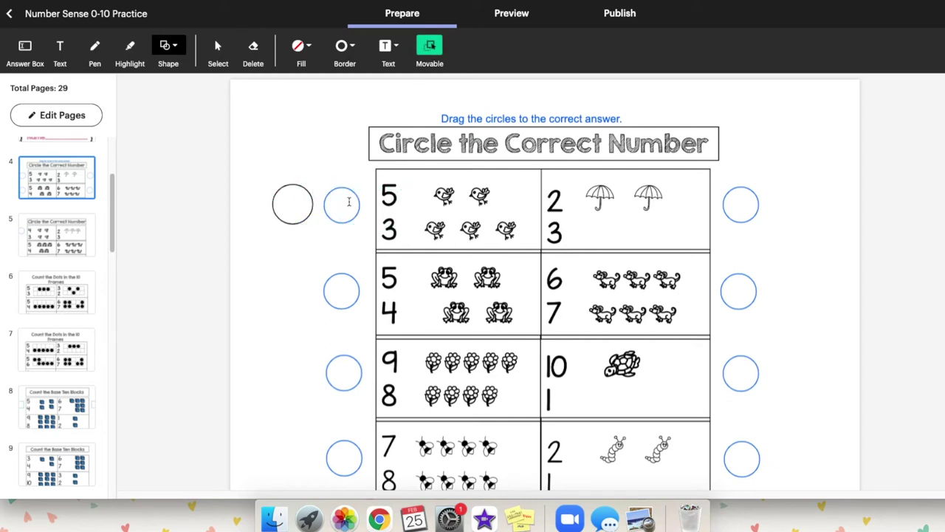
pyautogui.click(342, 189)
pyautogui.click(308, 198)
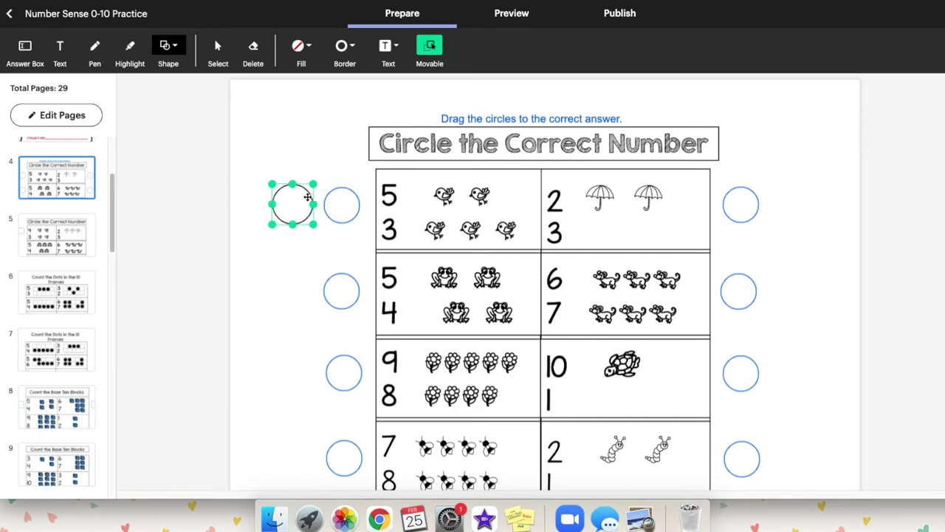
pyautogui.press('BackSpace')
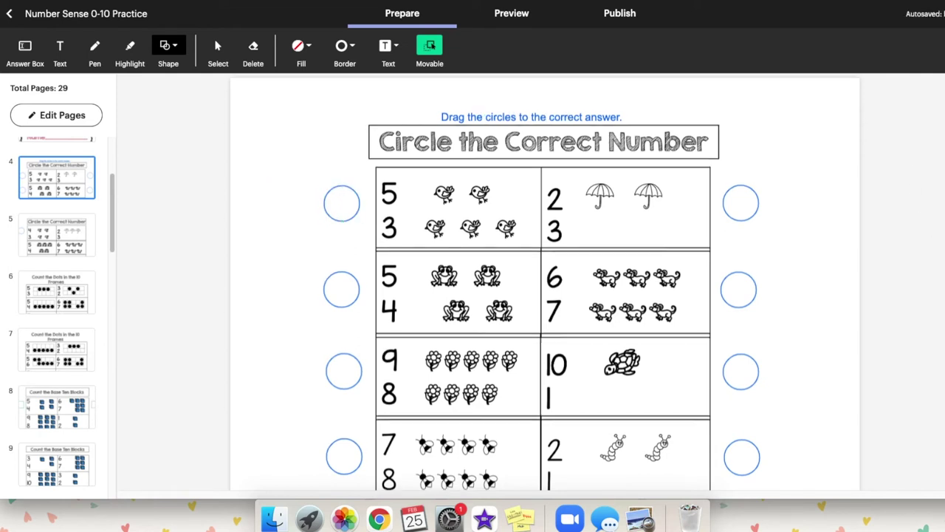
# - Draw an unfilled blue circle in page 5's margin beside the frogs, and make it movable
pyautogui.scroll(-5, 342, 189)
pyautogui.scroll(-3, 342, 189)
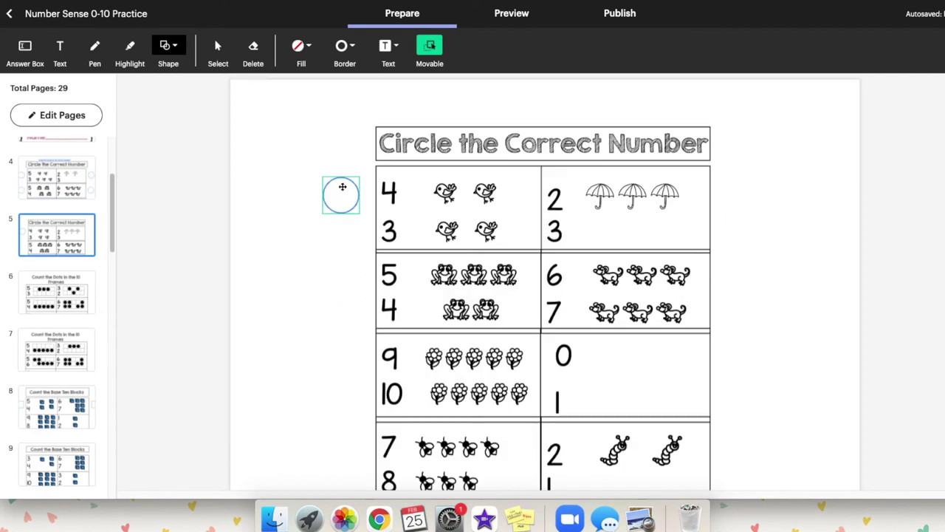
pyautogui.click(342, 187)
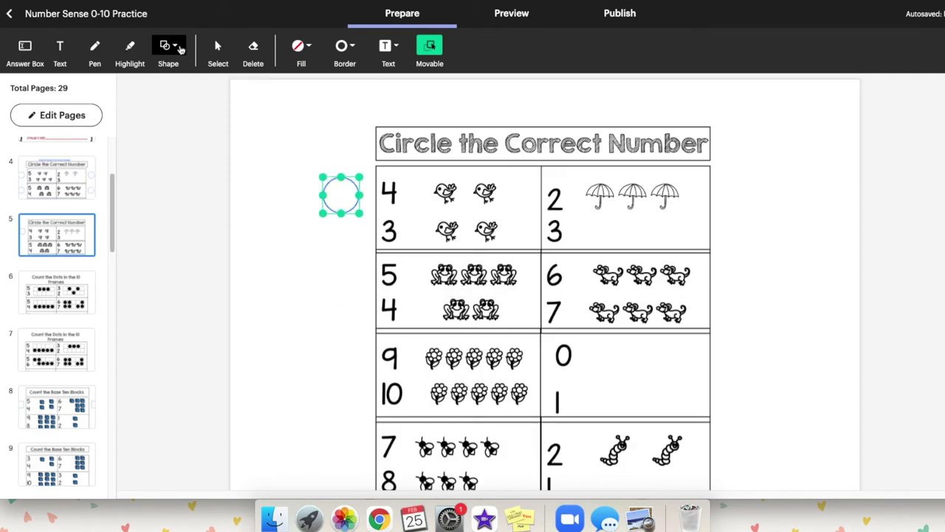
pyautogui.click(167, 65)
pyautogui.click(431, 46)
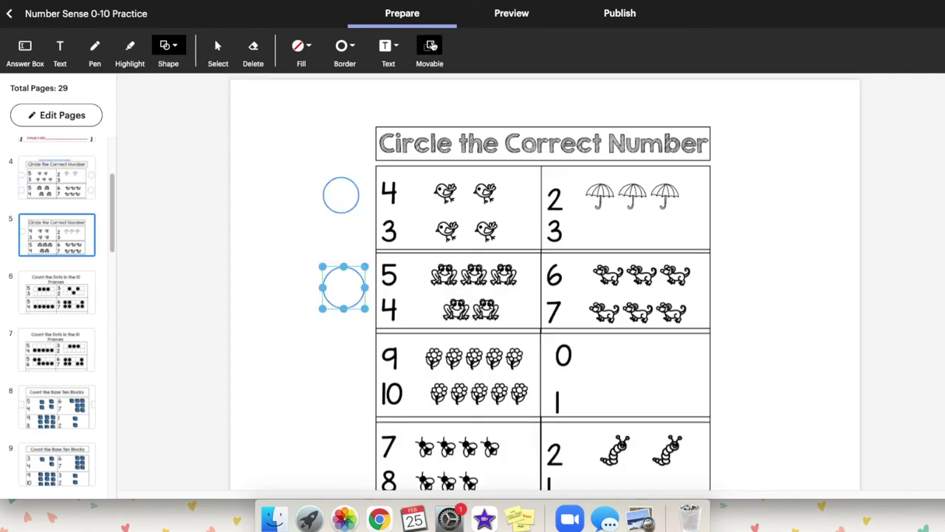
pyautogui.click(431, 45)
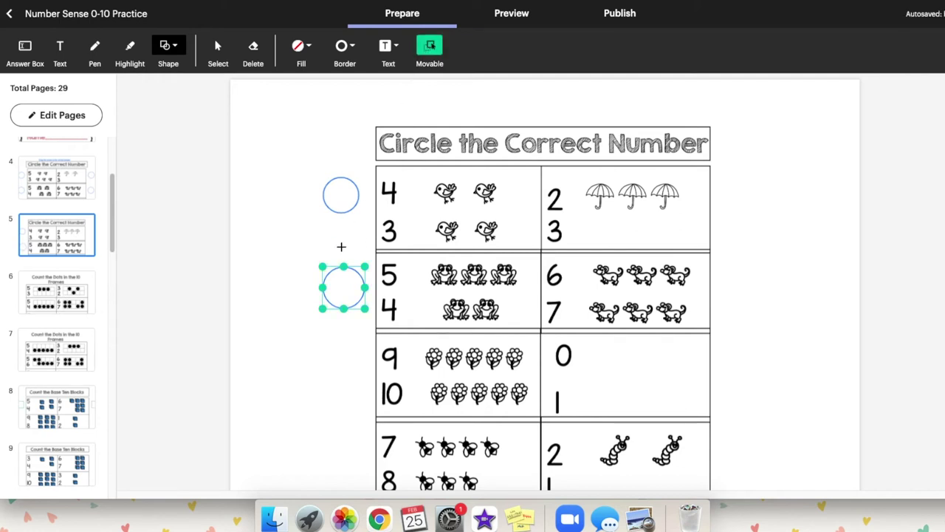
pyautogui.click(229, 247)
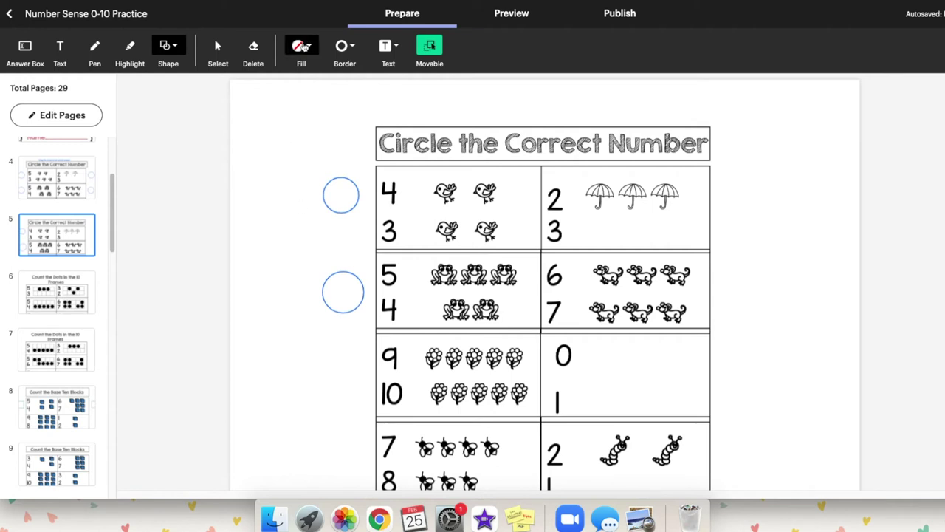
pyautogui.click(307, 49)
pyautogui.click(301, 164)
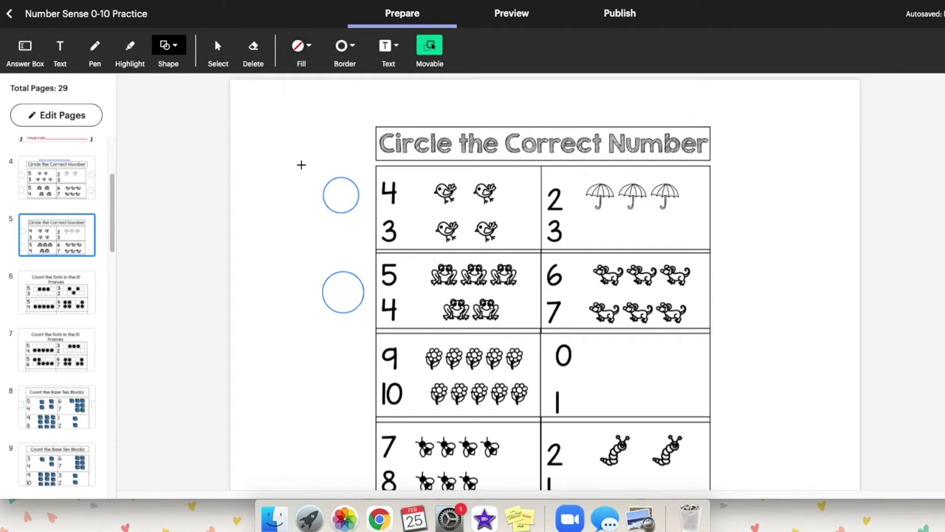
# - On page 11, draw answer boxes over the blank cells on both sides of the 8 and the 1
pyautogui.moveTo(113, 185); pyautogui.dragTo(122, 278)
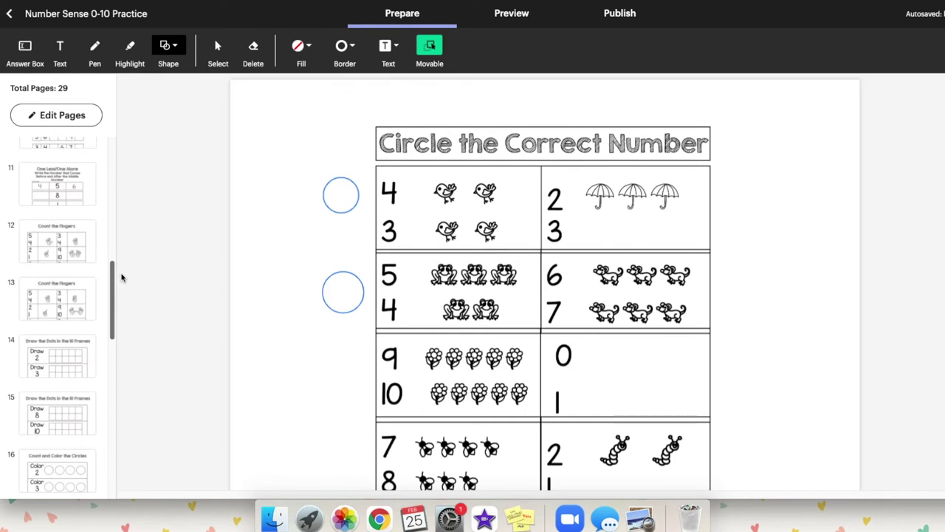
pyautogui.click(57, 185)
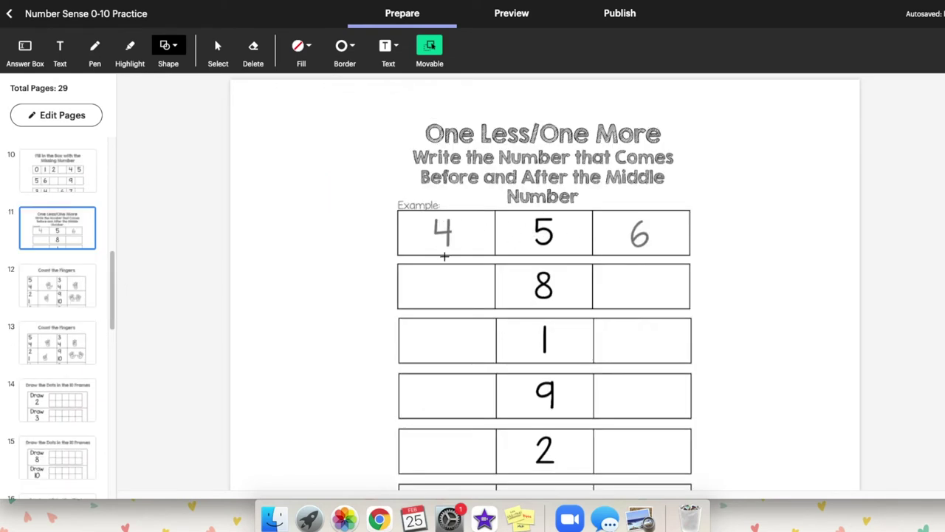
pyautogui.click(387, 49)
pyautogui.click(25, 46)
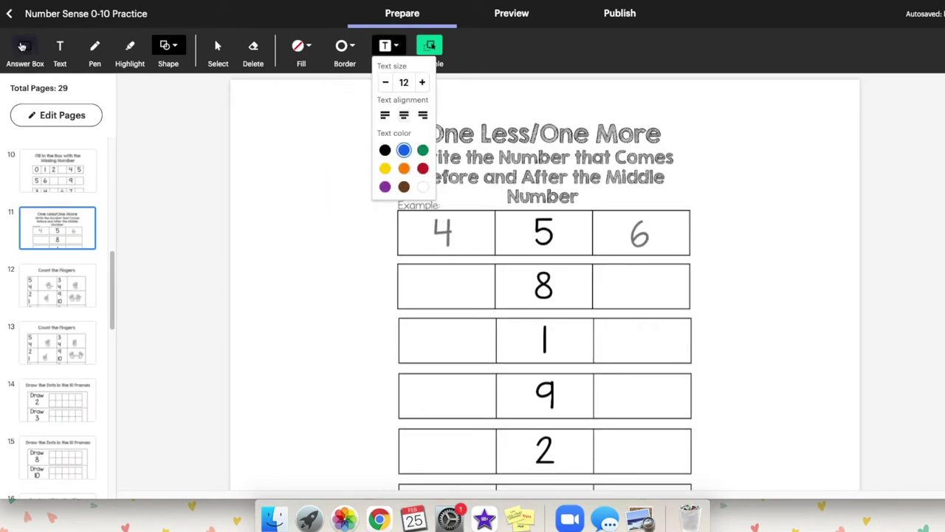
pyautogui.moveTo(417, 264); pyautogui.dragTo(477, 310)
pyautogui.moveTo(613, 264); pyautogui.dragTo(669, 309)
pyautogui.moveTo(421, 319); pyautogui.dragTo(479, 363)
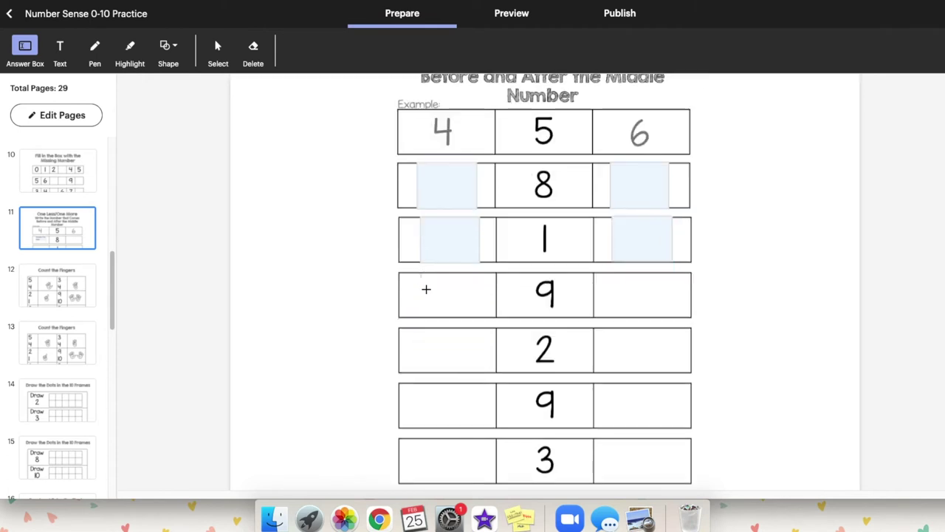
# - Draw answer boxes over the blank cells on both sides of the first 9, the 2 and the second 9 on page 11
pyautogui.moveTo(426, 287); pyautogui.dragTo(483, 318)
pyautogui.moveTo(611, 272); pyautogui.dragTo(672, 318)
pyautogui.moveTo(422, 333); pyautogui.dragTo(481, 374)
pyautogui.moveTo(615, 328); pyautogui.dragTo(672, 374)
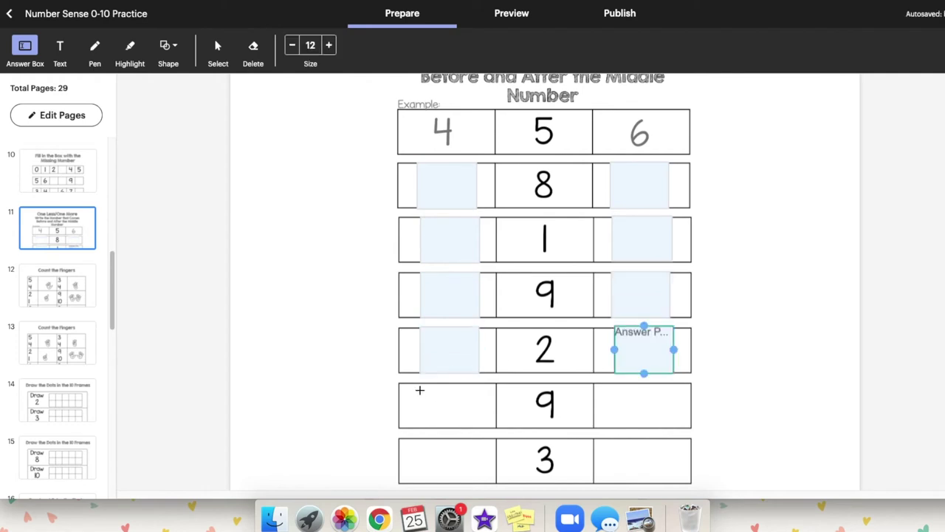
pyautogui.moveTo(420, 383); pyautogui.dragTo(479, 429)
pyautogui.moveTo(479, 428); pyautogui.dragTo(479, 429)
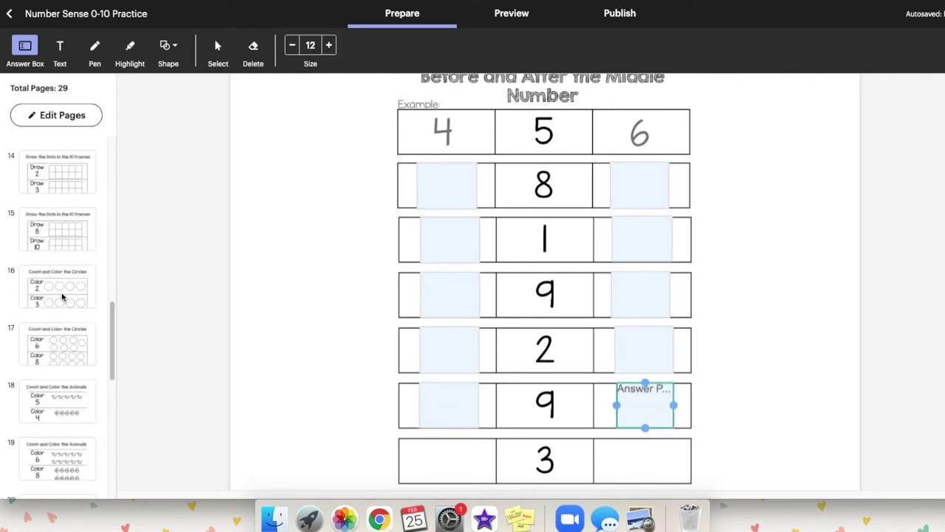
# - On page 16, draw a non-movable circle over the first circle in the Color 2 row and fill it blue
pyautogui.click(65, 290)
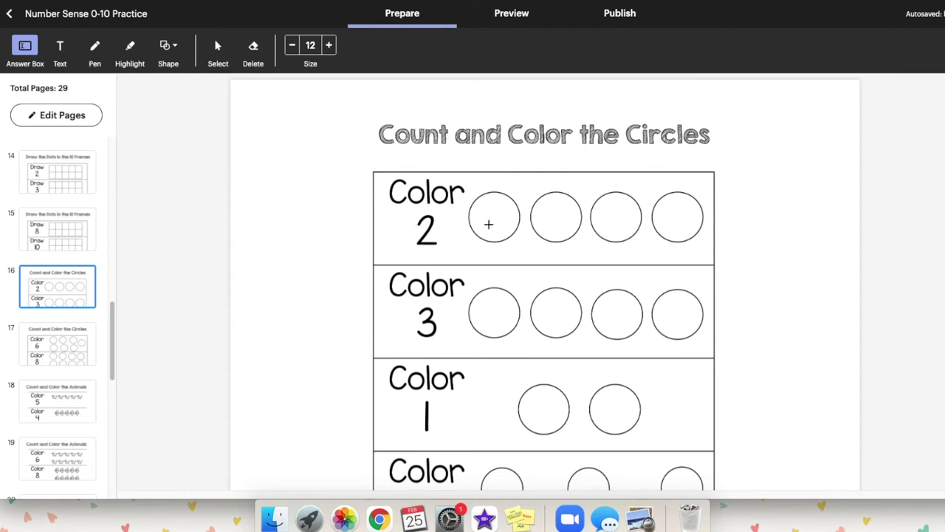
pyautogui.click(161, 64)
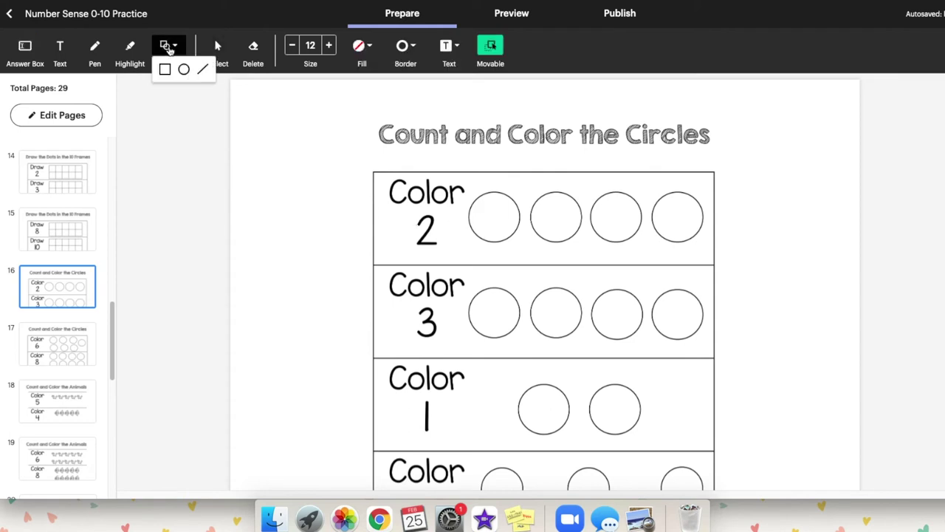
pyautogui.click(184, 69)
pyautogui.moveTo(465, 191); pyautogui.dragTo(523, 242)
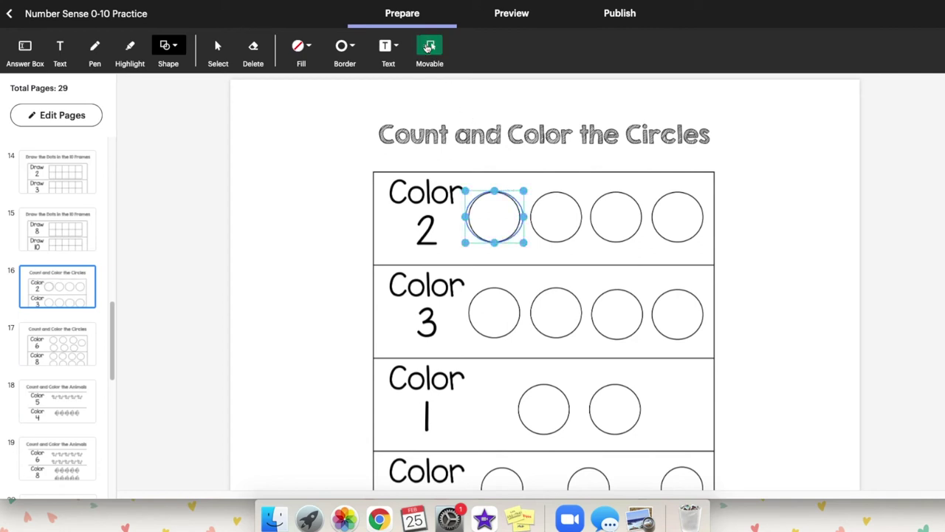
pyautogui.click(449, 171)
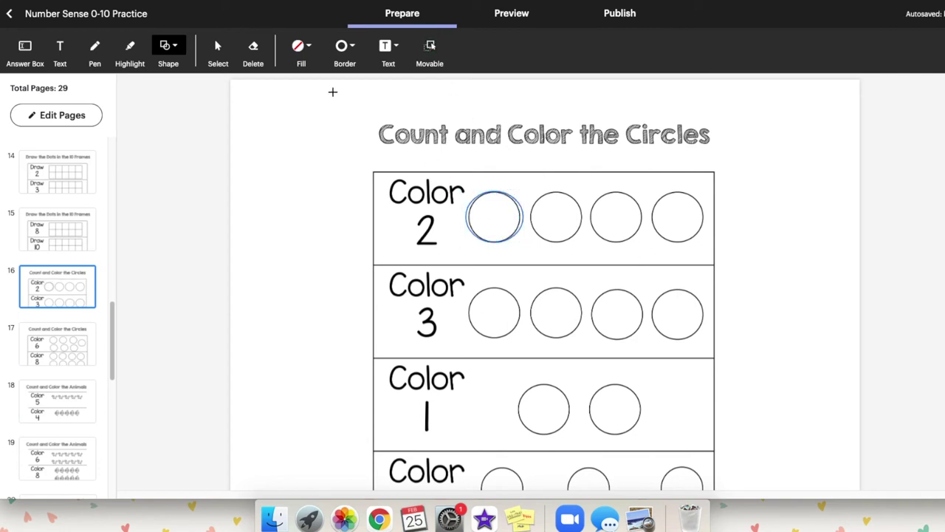
pyautogui.click(301, 47)
pyautogui.click(319, 70)
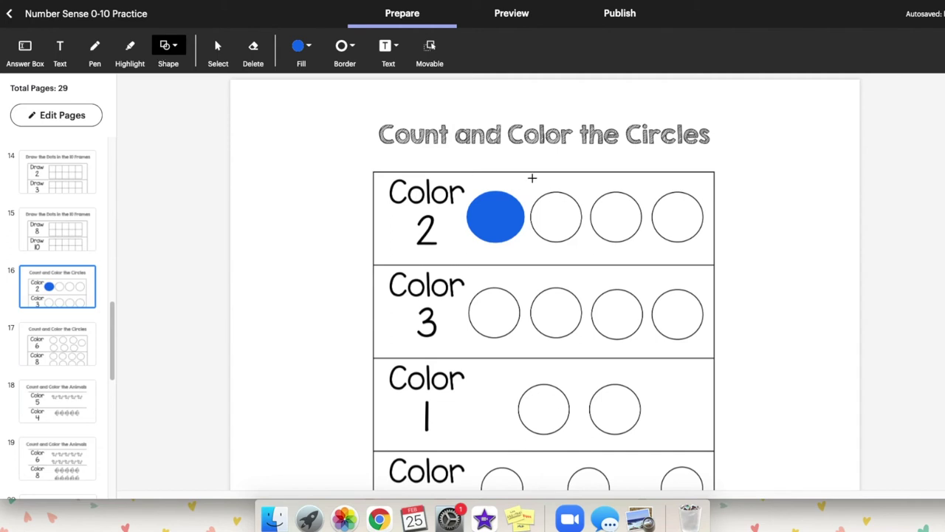
# - Draw blue-filled circles over the remaining three circles in the Color 2 row
pyautogui.moveTo(531, 191)
pyautogui.mouseDown()
pyautogui.moveTo(555, 232)
pyautogui.moveTo(582, 243)
pyautogui.mouseUp()
pyautogui.moveTo(589, 185); pyautogui.dragTo(644, 246)
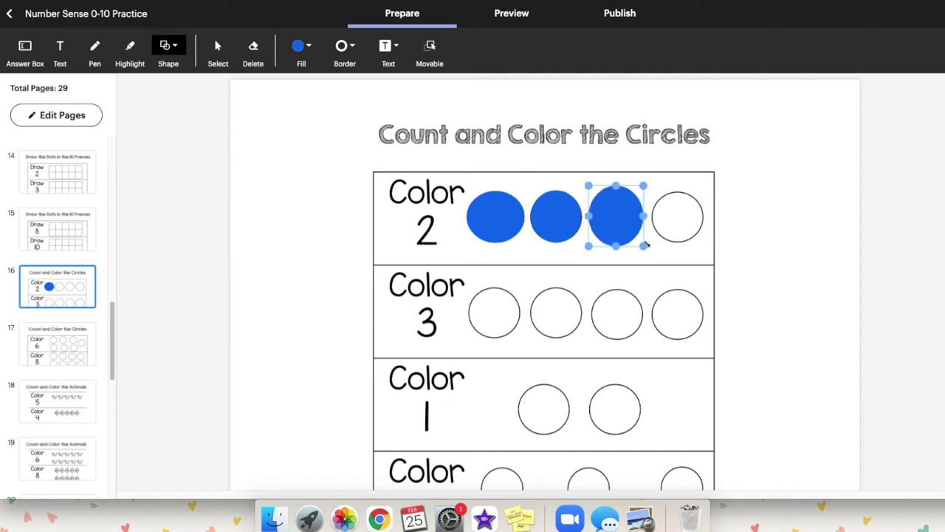
pyautogui.moveTo(655, 193); pyautogui.dragTo(703, 241)
# - Remove the fill from all four blue circles in the Color 2 row on page 16
pyautogui.click(303, 47)
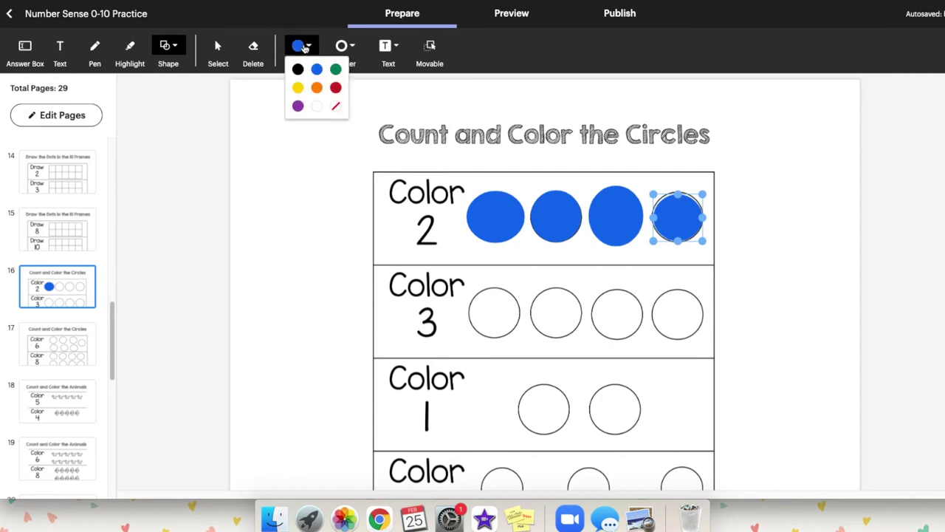
pyautogui.click(335, 106)
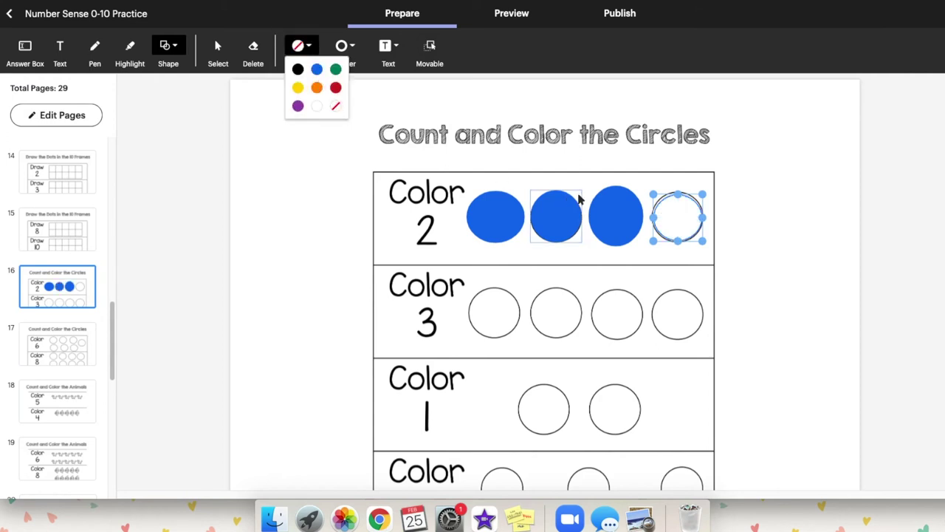
pyautogui.click(600, 203)
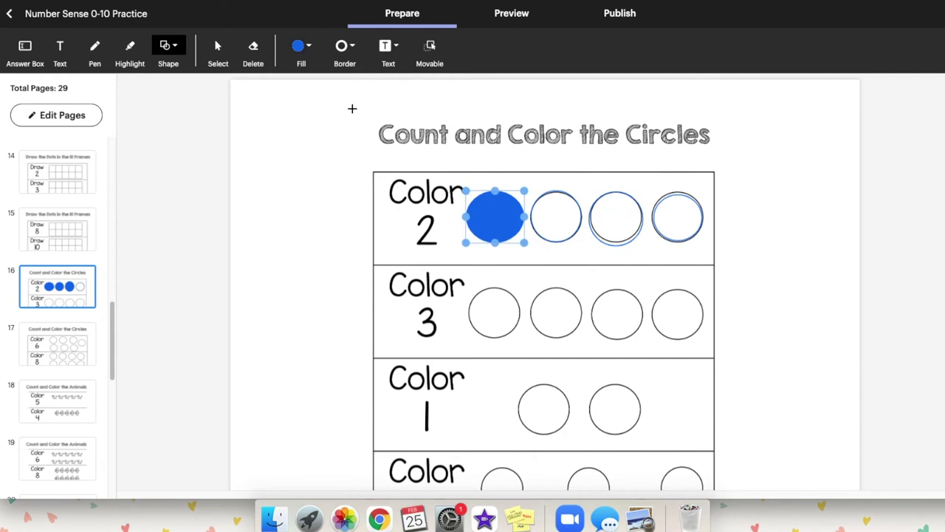
pyautogui.click(301, 46)
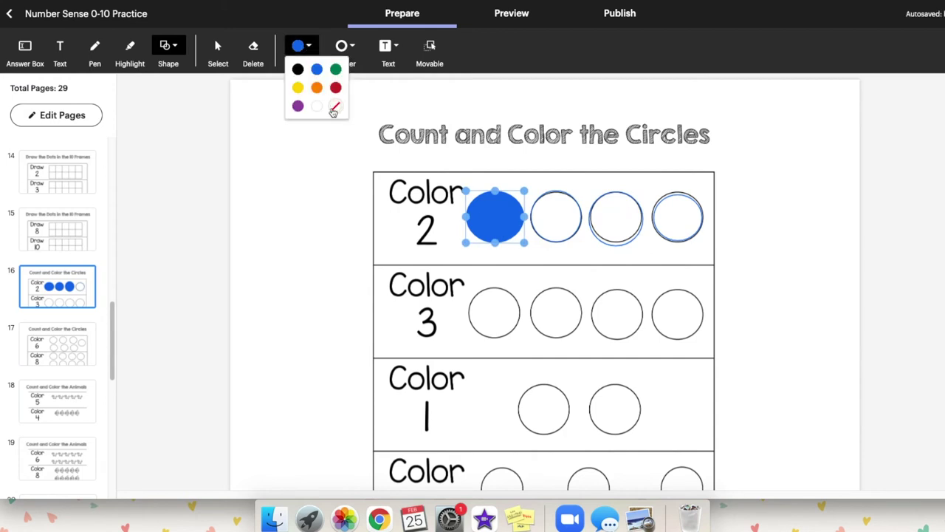
pyautogui.click(335, 107)
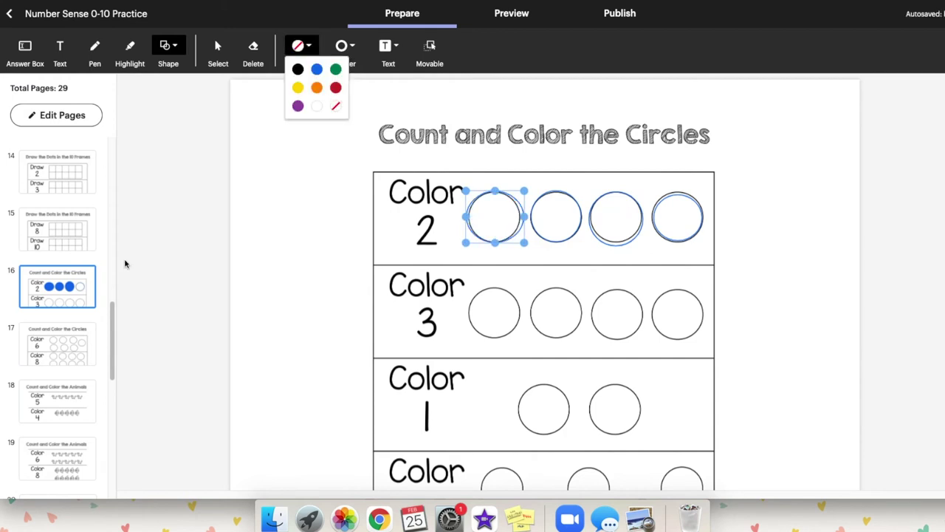
# - On page 18, draw a small square in the margin beside the Color 5 row, fill it orange and make it movable
pyautogui.moveTo(114, 313); pyautogui.dragTo(114, 329)
pyautogui.click(66, 313)
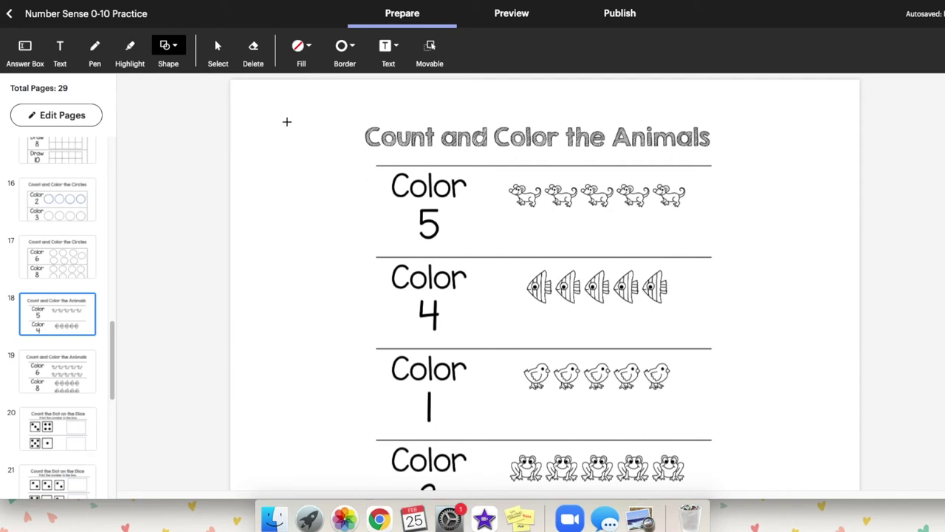
pyautogui.click(166, 47)
pyautogui.click(167, 70)
pyautogui.moveTo(299, 186); pyautogui.dragTo(330, 217)
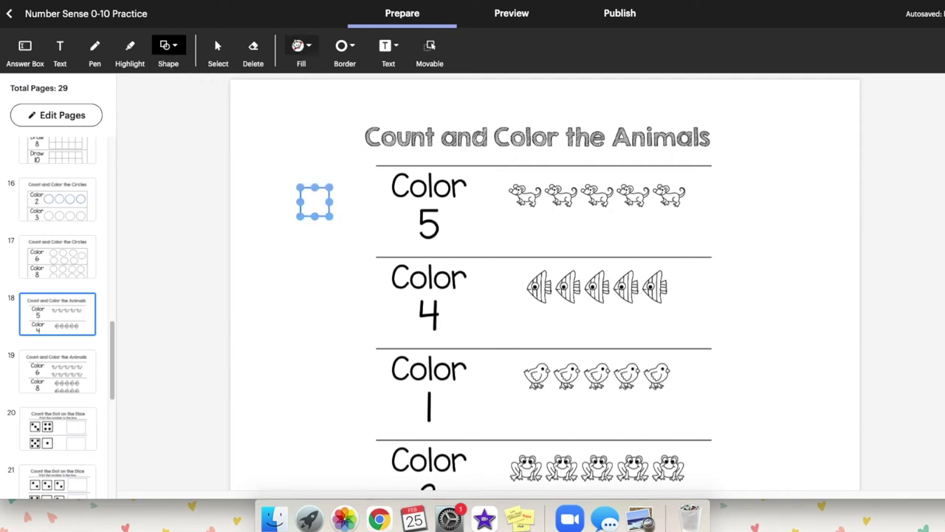
pyautogui.click(298, 46)
pyautogui.click(317, 87)
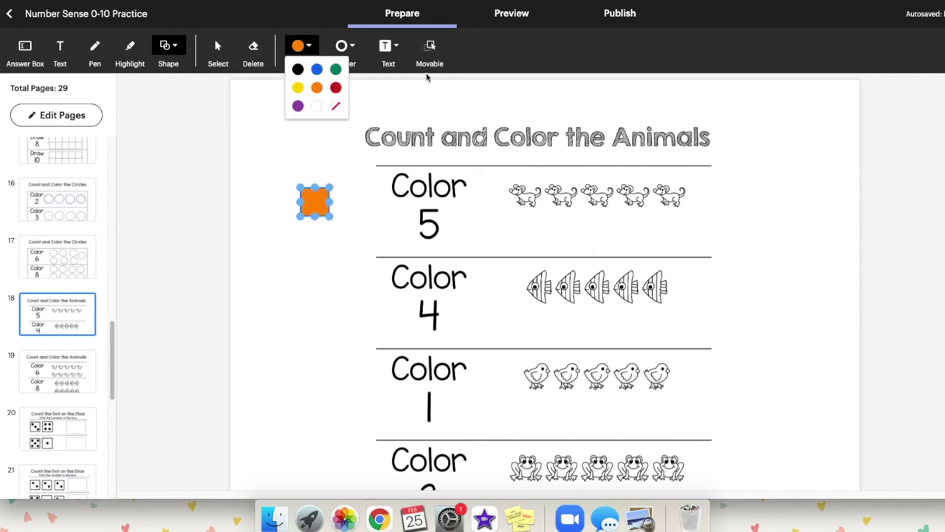
pyautogui.click(430, 50)
pyautogui.click(324, 180)
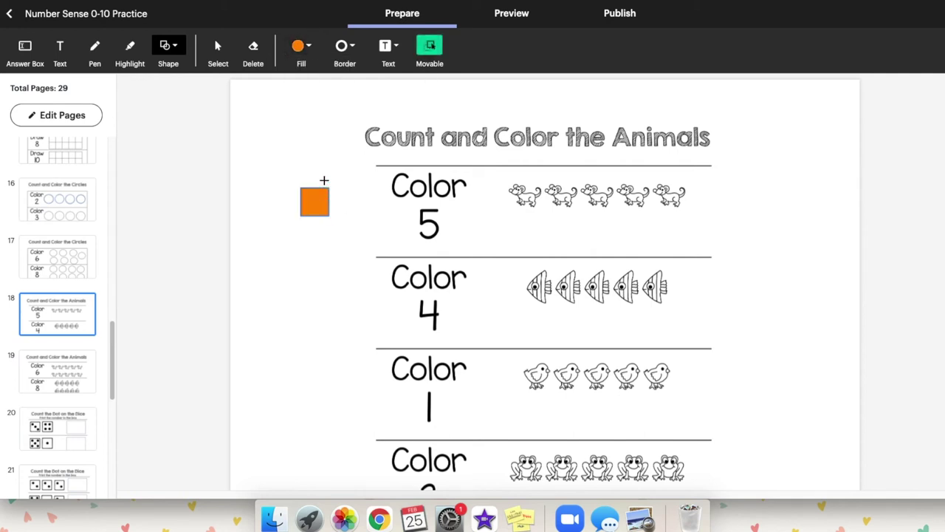
# - Place the orange square over the first animal in the Color 5 row, and delete the square
pyautogui.click(318, 189)
pyautogui.moveTo(325, 190); pyautogui.dragTo(537, 183)
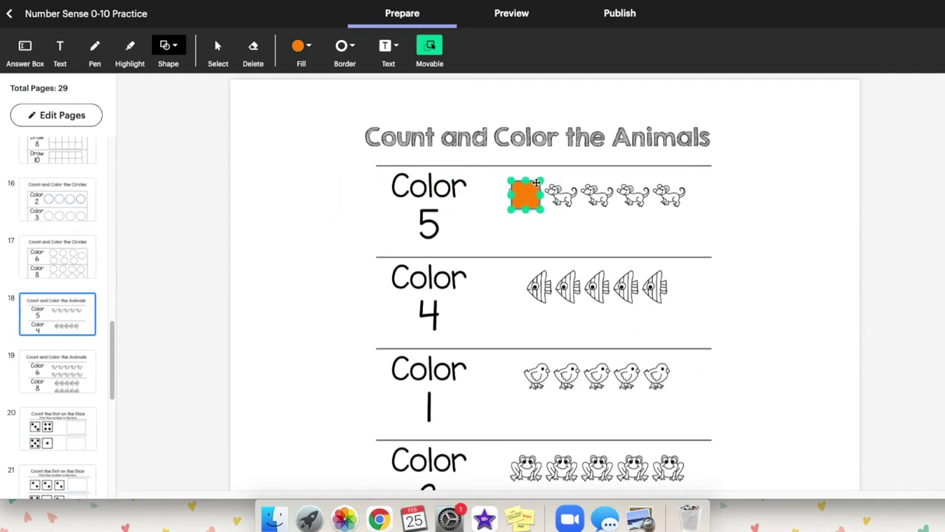
pyautogui.click(544, 177)
pyautogui.click(536, 181)
pyautogui.press('Delete')
# - Preview the activity and go through its pages from page 1 to page 4
pyautogui.moveTo(113, 333); pyautogui.dragTo(113, 305)
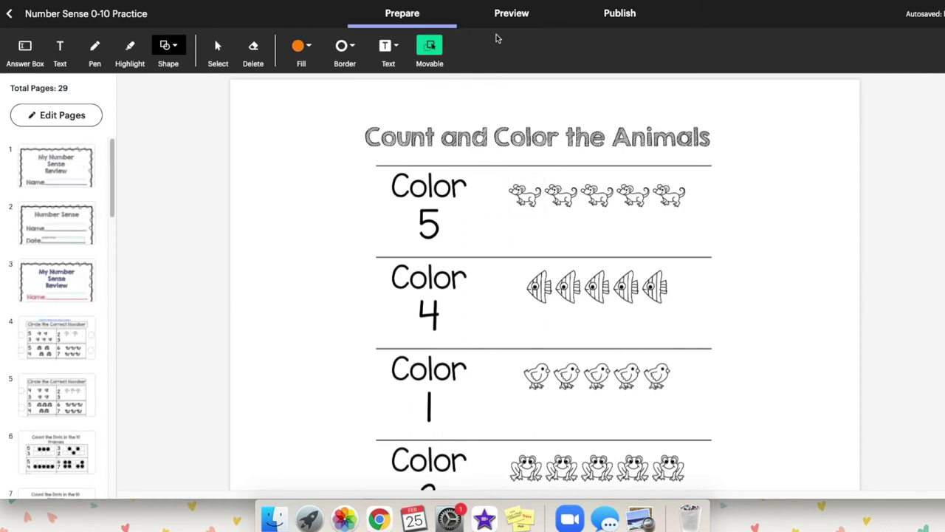
pyautogui.click(512, 13)
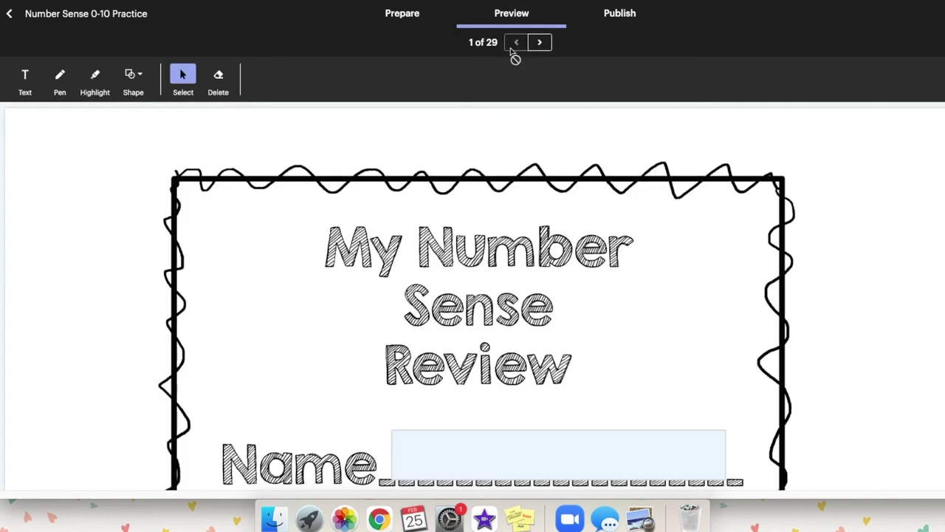
pyautogui.click(541, 43)
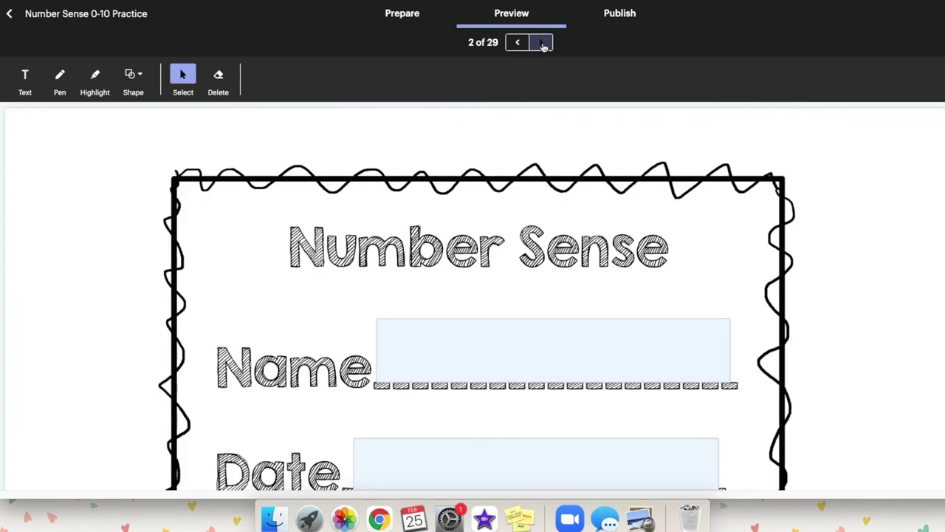
pyautogui.click(542, 43)
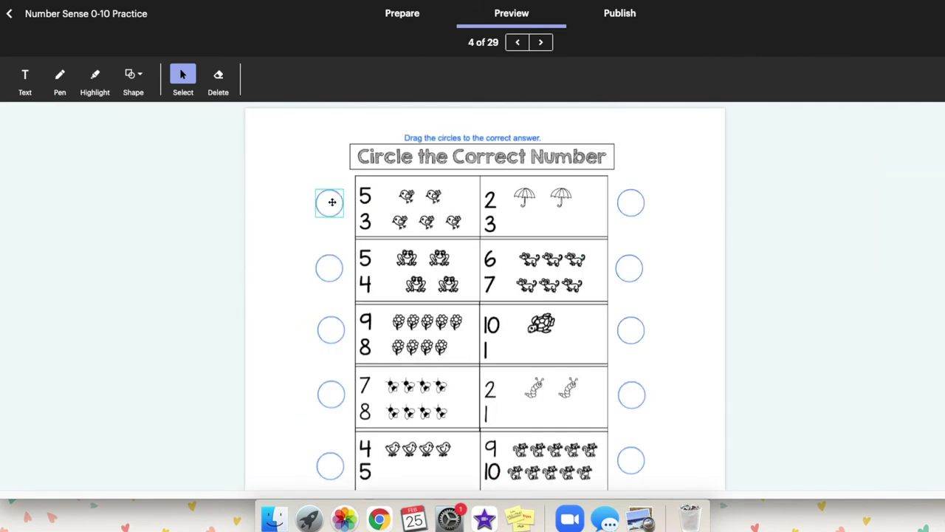
# - Test page 4's movable circles by placing one on the birds' 5 and one on the umbrellas' 2, and return both to the margins
pyautogui.moveTo(332, 201); pyautogui.dragTo(407, 194)
pyautogui.moveTo(330, 266); pyautogui.dragTo(312, 258)
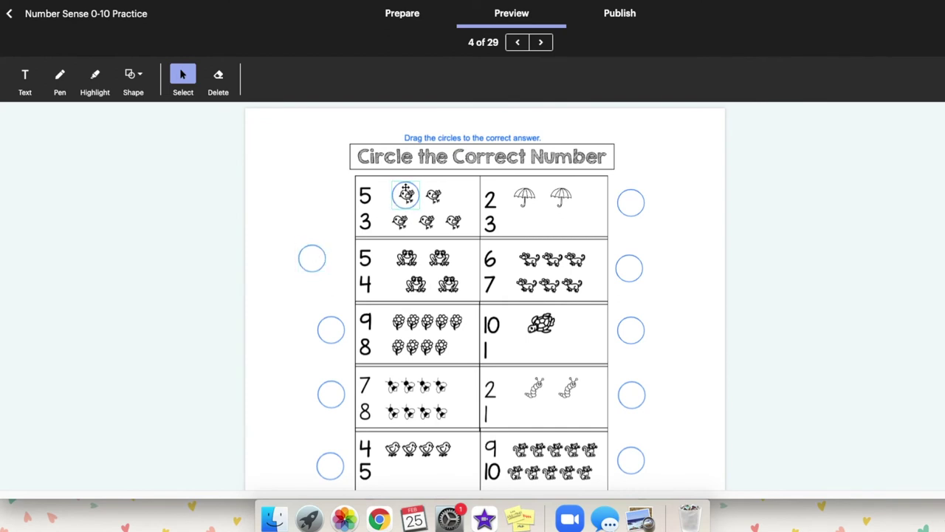
pyautogui.moveTo(406, 191); pyautogui.dragTo(364, 191)
pyautogui.moveTo(624, 201); pyautogui.dragTo(482, 197)
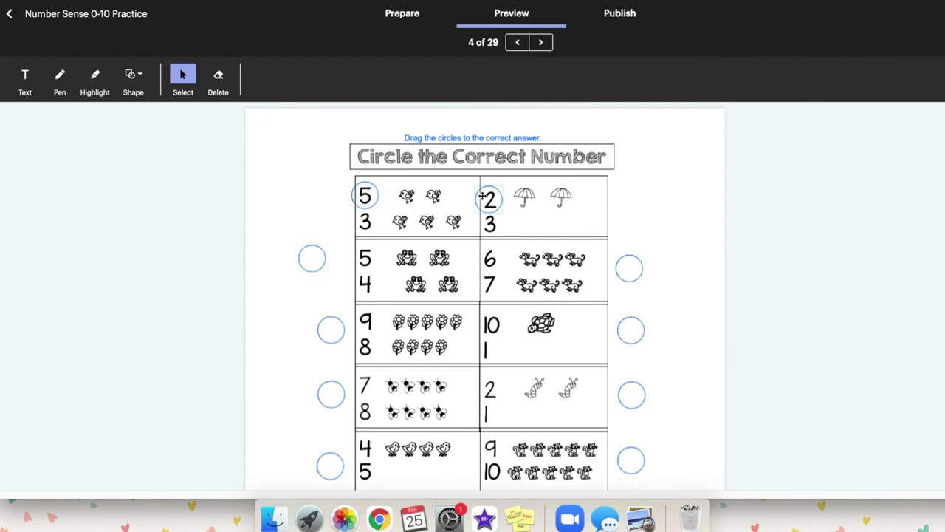
pyautogui.hotkey('ctrl', 'z')
pyautogui.moveTo(365, 195); pyautogui.dragTo(314, 202)
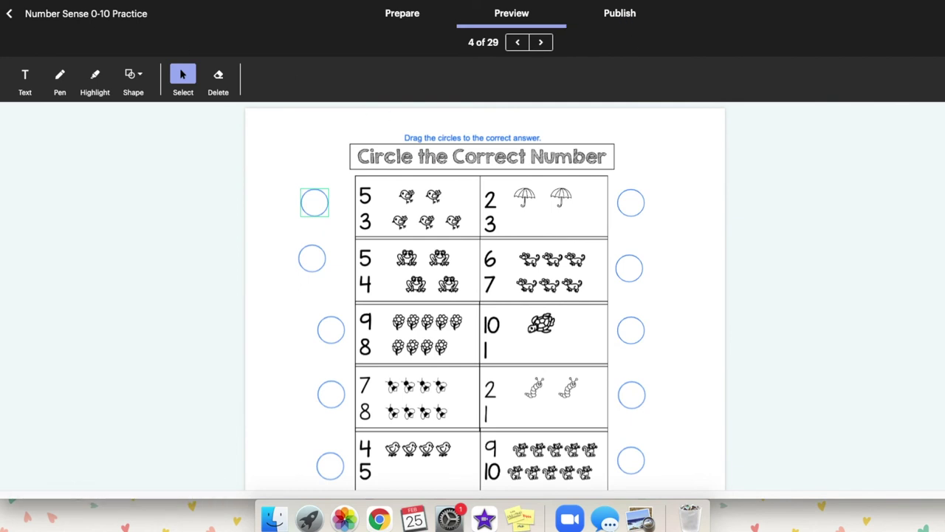
# - Leave the activity editor and look over the Easel by TpT introduction page
pyautogui.click(8, 15)
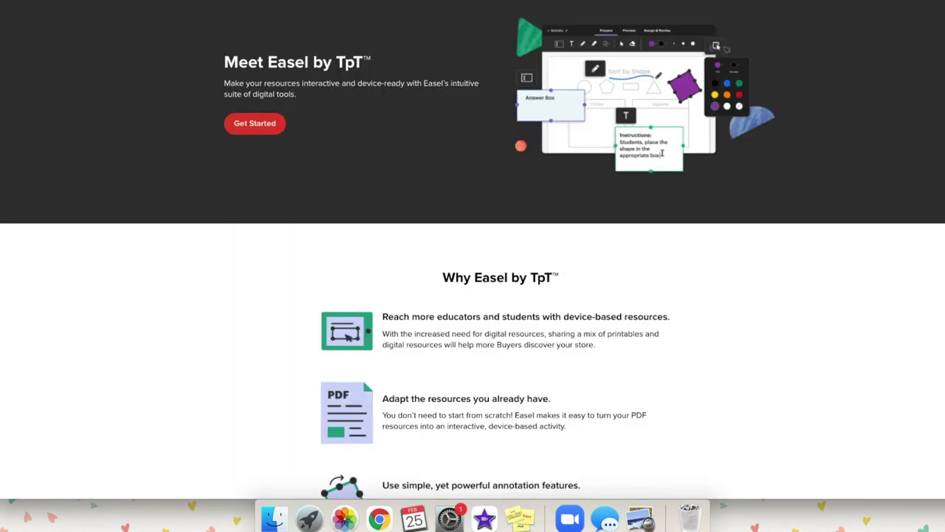
pyautogui.scroll(2, 330, 246)
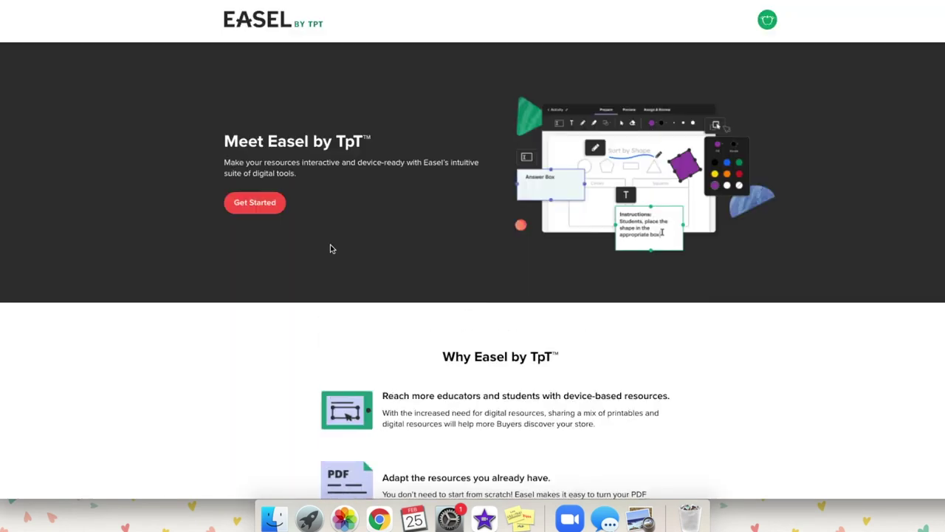
pyautogui.scroll(-15, 330, 246)
pyautogui.scroll(10, 332, 247)
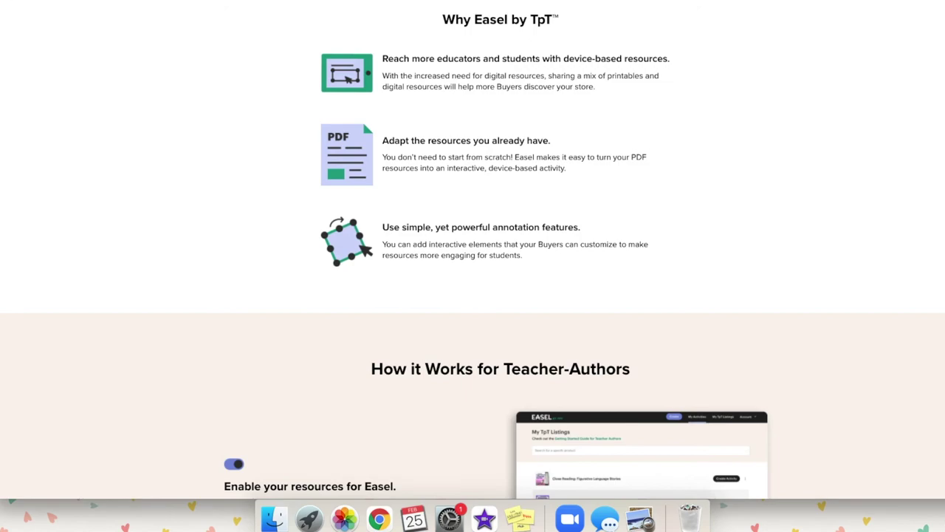